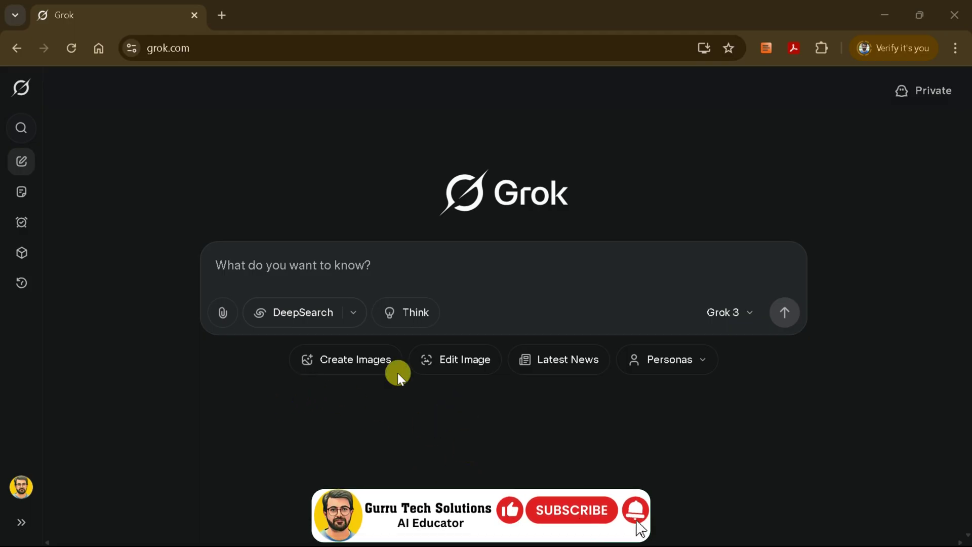
- Begin a Grok prompt requesting a 10-slide PowerPoint presentation on AI and students' learning
{"action": "left_click", "coordinate": [300, 276]}
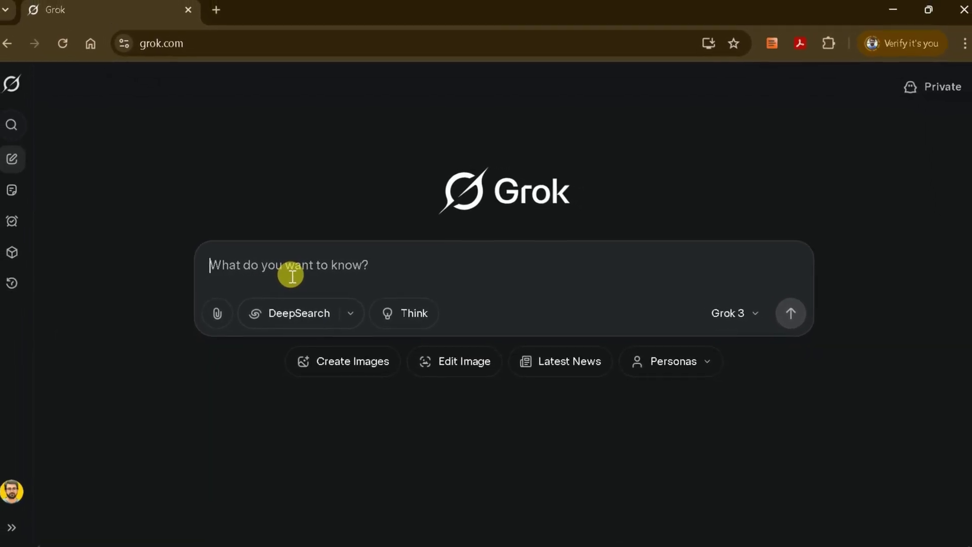
{"action": "type", "text": "please generate a 10 slides powerpoint presentation around \"The impact of AI on"}
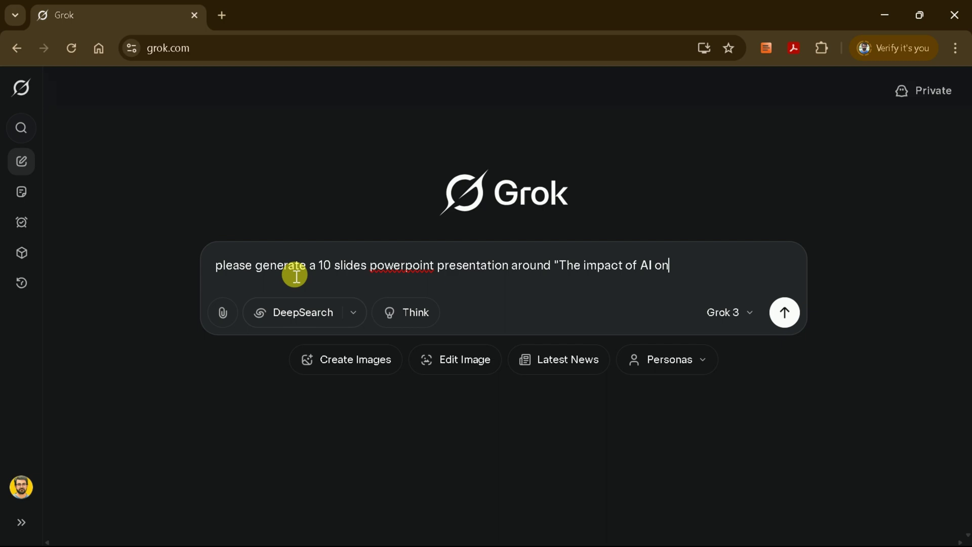
- Send the 10-slide request and review the generated AI_Impact_on_Student_Learning.pptx outline
{"action": "type", "text": "ing outcome"}
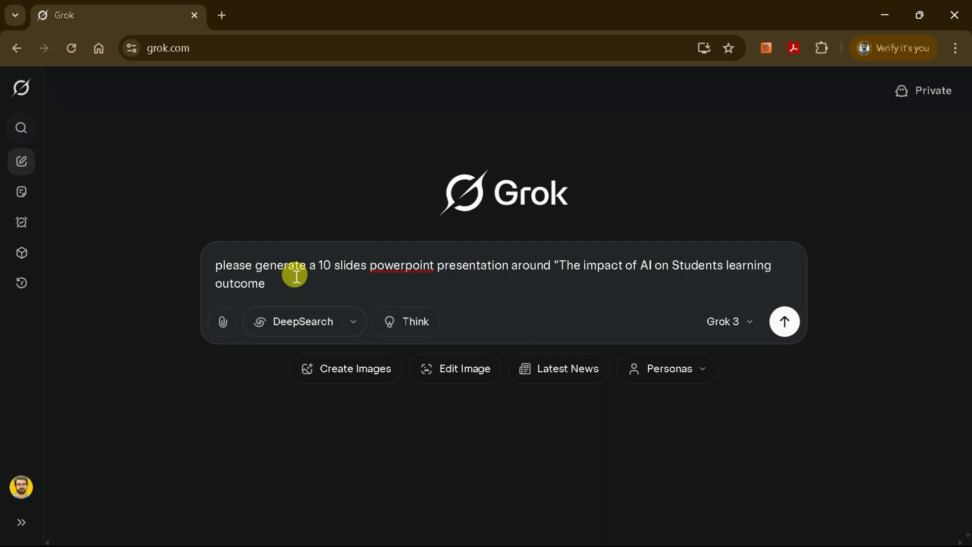
{"action": "type", "text": "\"."}
{"action": "key", "text": "Return"}
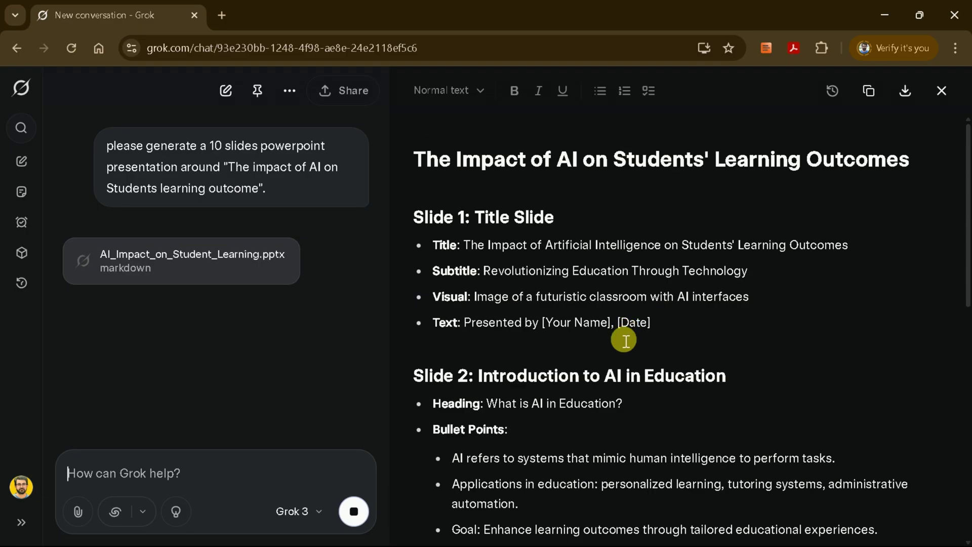
{"action": "scroll", "coordinate": [729, 299], "scroll_direction": "down", "scroll_amount": 9}
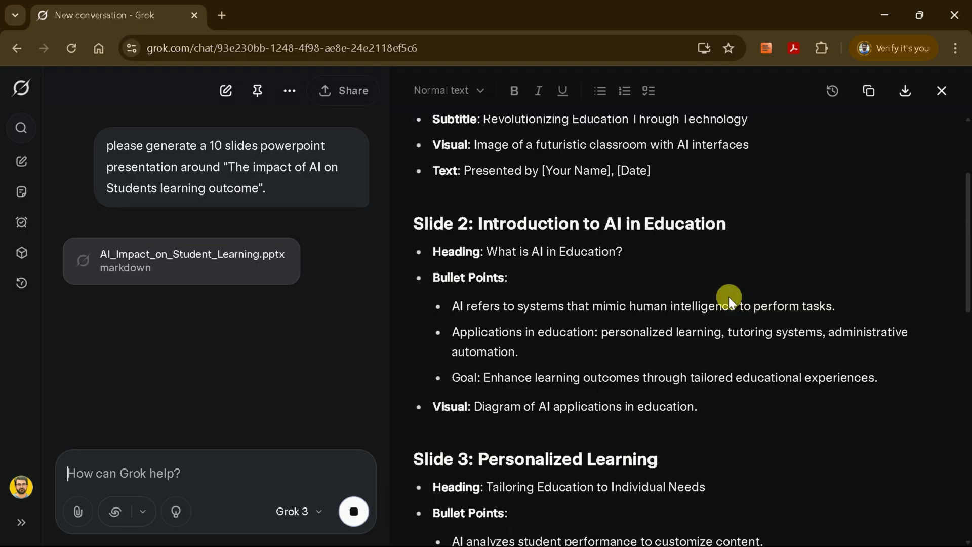
{"action": "scroll", "coordinate": [658, 365], "scroll_direction": "down", "scroll_amount": 6}
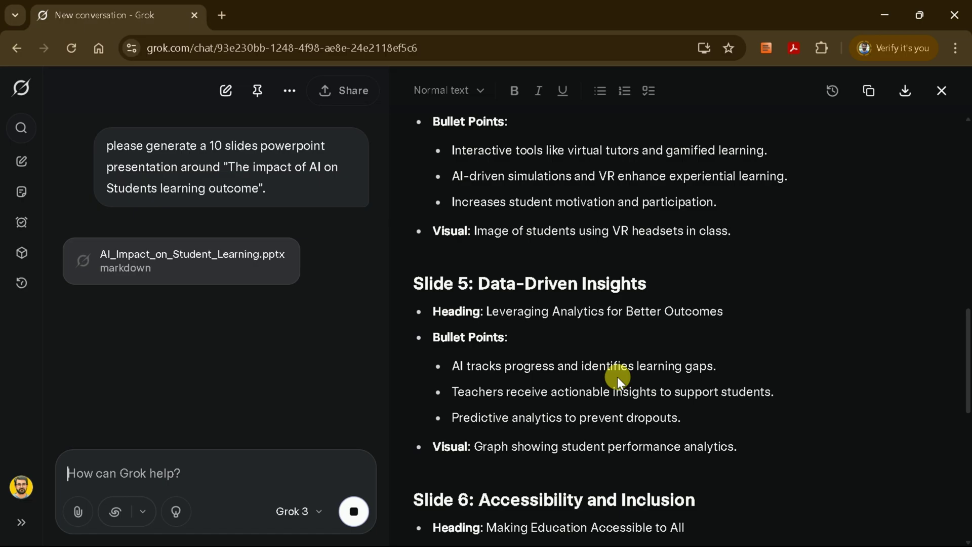
{"action": "scroll", "coordinate": [618, 377], "scroll_direction": "down", "scroll_amount": 10}
{"action": "scroll", "coordinate": [538, 382], "scroll_direction": "down", "scroll_amount": 4}
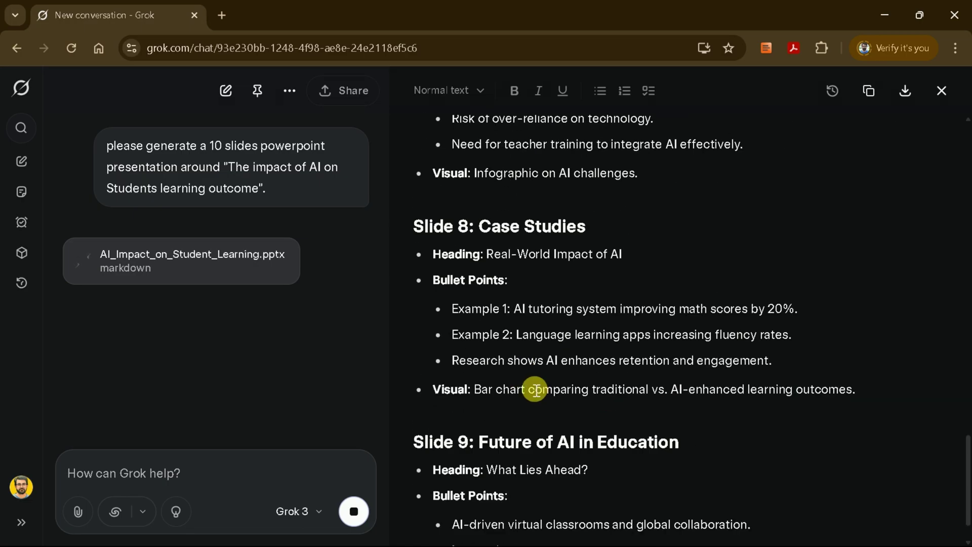
{"action": "scroll", "coordinate": [534, 390], "scroll_direction": "down", "scroll_amount": 7}
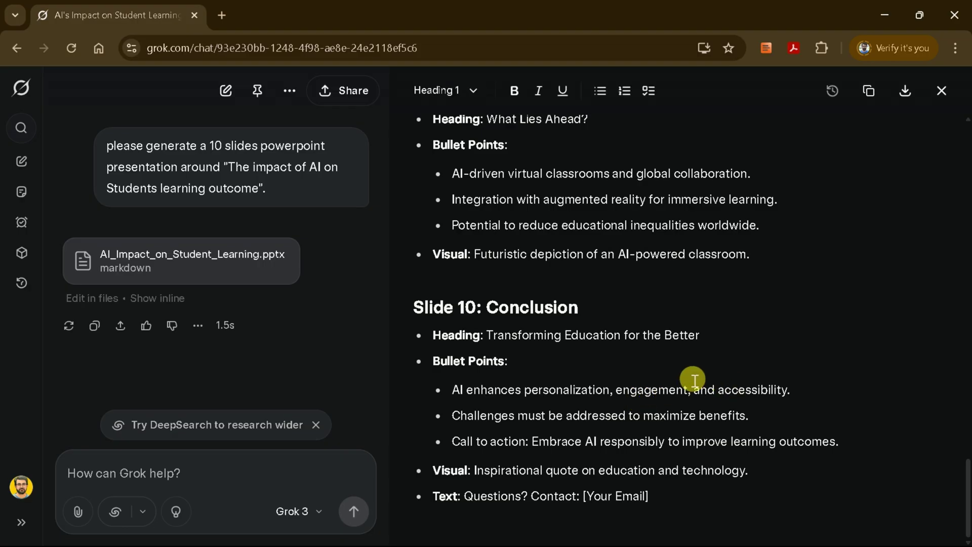
{"action": "key", "text": "Escape"}
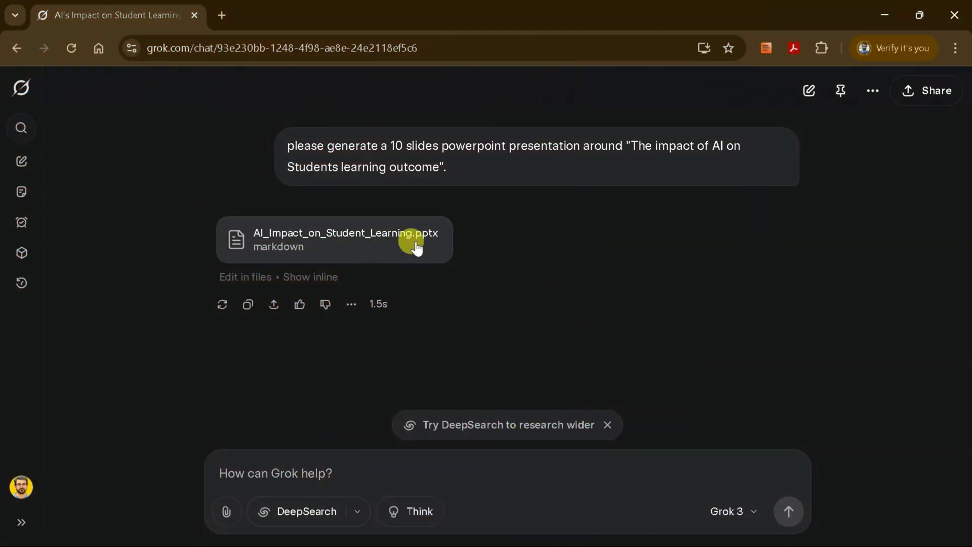
- In a new Grok chat, paste a request for VBA code building the 10-slide AI presentation
{"action": "left_click", "coordinate": [25, 97]}
{"action": "left_click", "coordinate": [336, 262]}
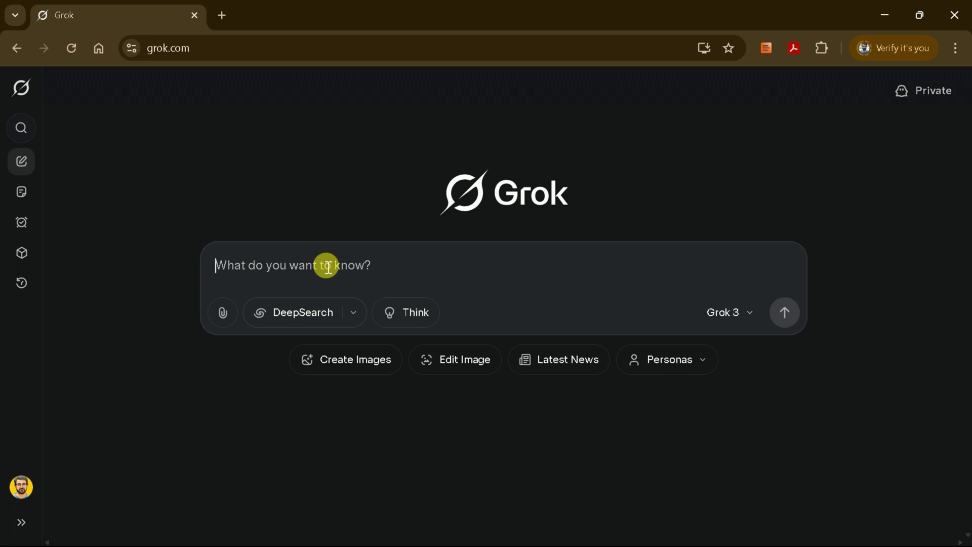
{"action": "type", "text": "I want you to write a VBA code for a PowerPoint presentation about \"How Ai is effecting Students learning outcomes\". You are to fill in all the text with your knowledge, no placeholder. I need 10 slides."}
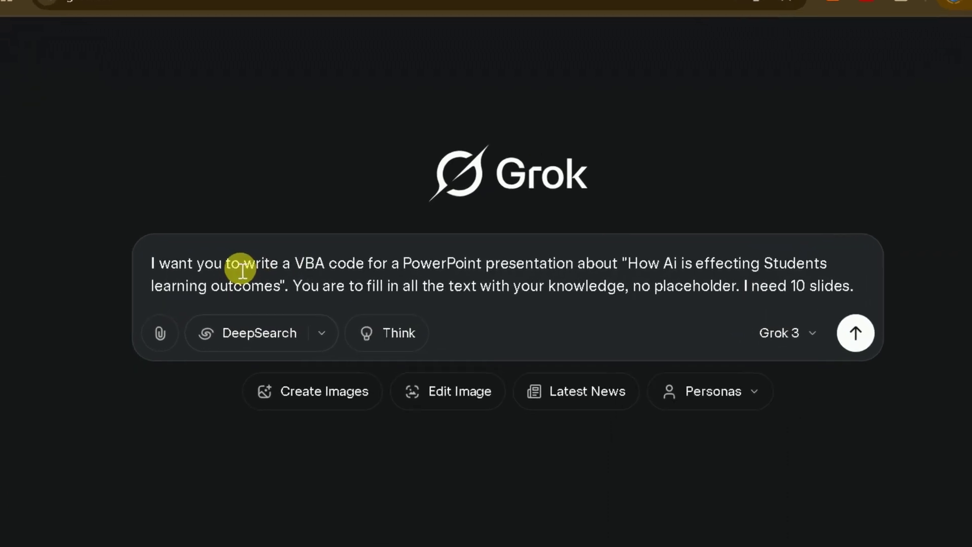
{"action": "left_click_drag", "start_coordinate": [289, 263], "coordinate": [356, 269]}
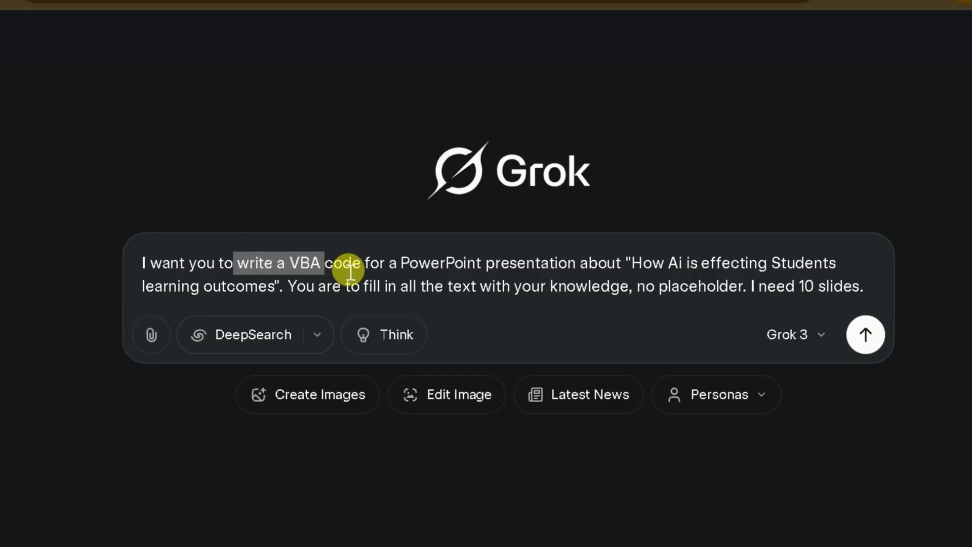
{"action": "left_click_drag", "start_coordinate": [417, 263], "coordinate": [447, 271]}
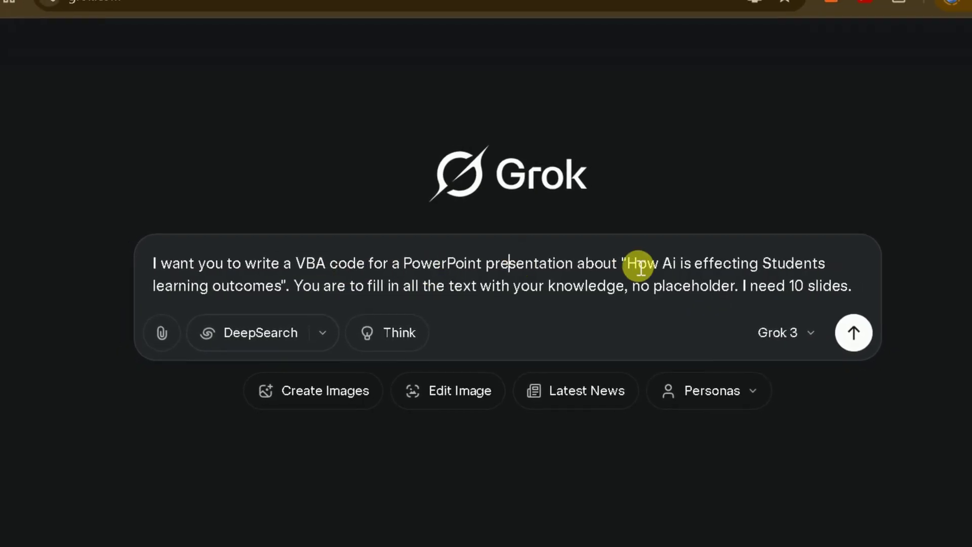
{"action": "left_click_drag", "start_coordinate": [632, 264], "coordinate": [804, 291]}
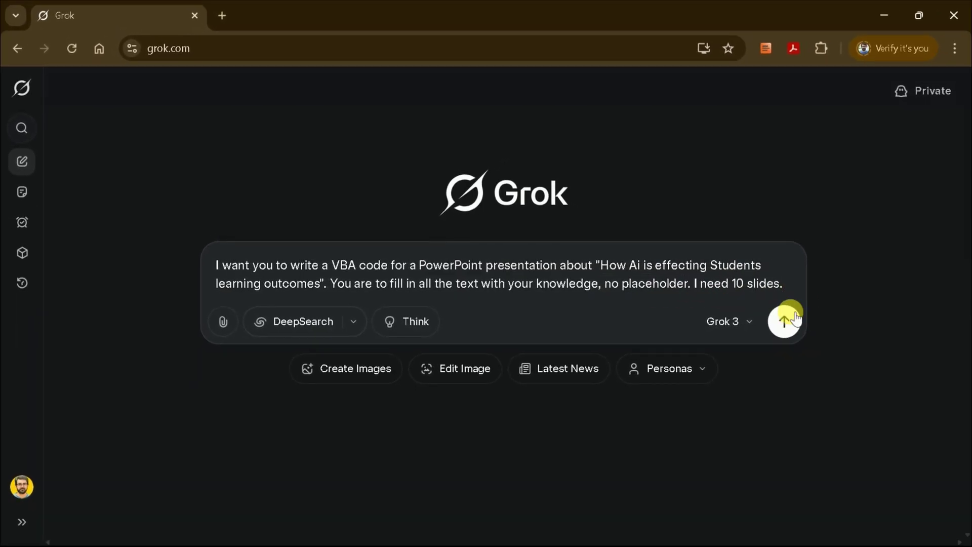
- Send the VBA request, review the generated CreateAIPresentation script, and copy its code
{"action": "left_click", "coordinate": [788, 321]}
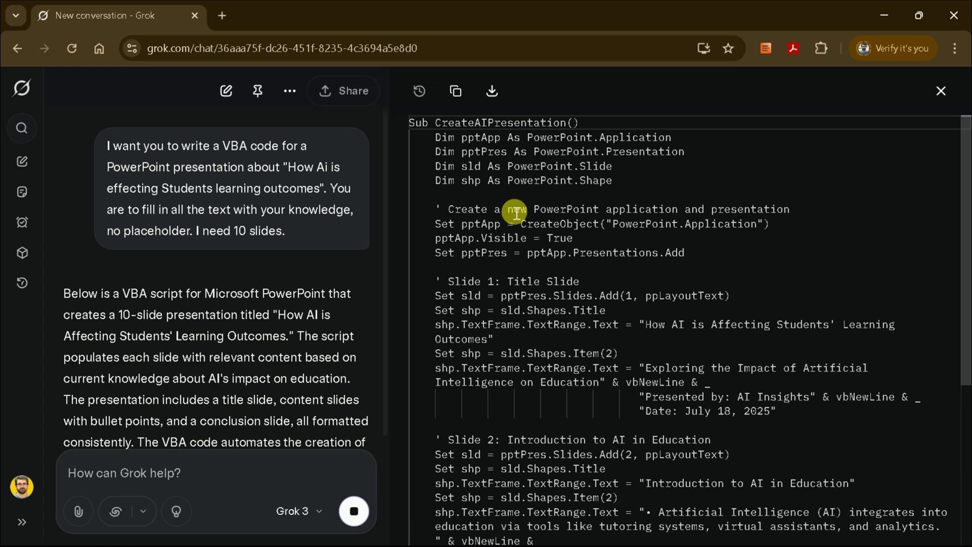
{"action": "left_click_drag", "start_coordinate": [507, 282], "coordinate": [606, 283]}
{"action": "scroll", "coordinate": [562, 304], "scroll_direction": "down", "scroll_amount": 2}
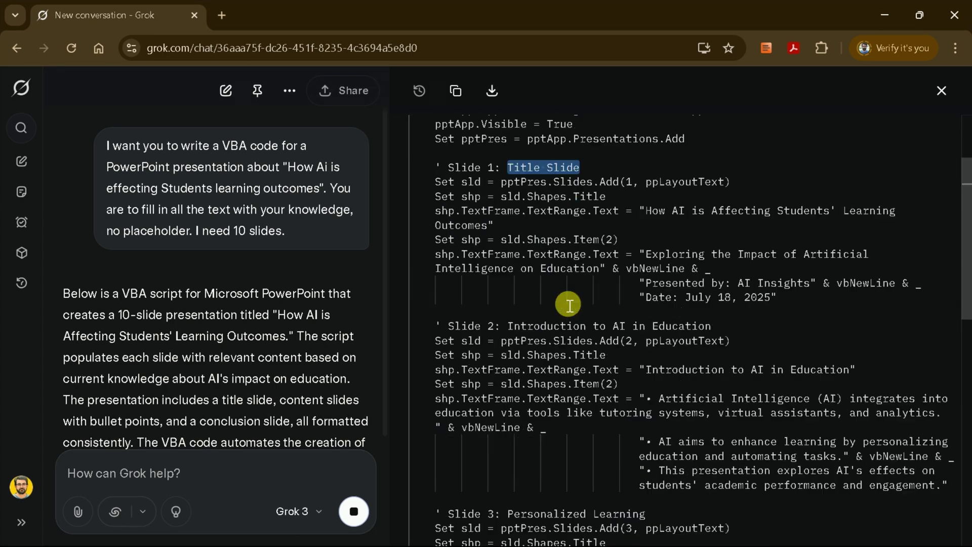
{"action": "left_click_drag", "start_coordinate": [509, 327], "coordinate": [733, 332]}
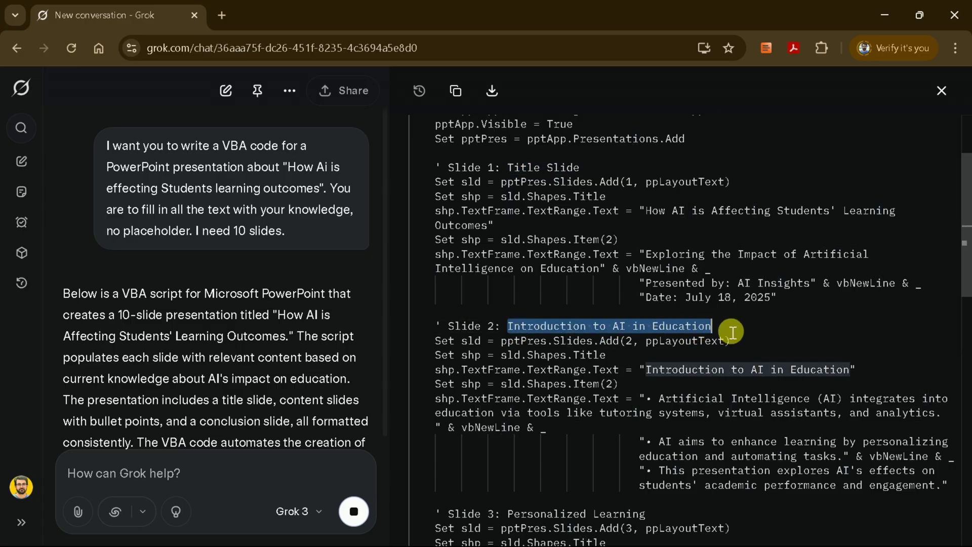
{"action": "scroll", "coordinate": [725, 326], "scroll_direction": "down", "scroll_amount": 6}
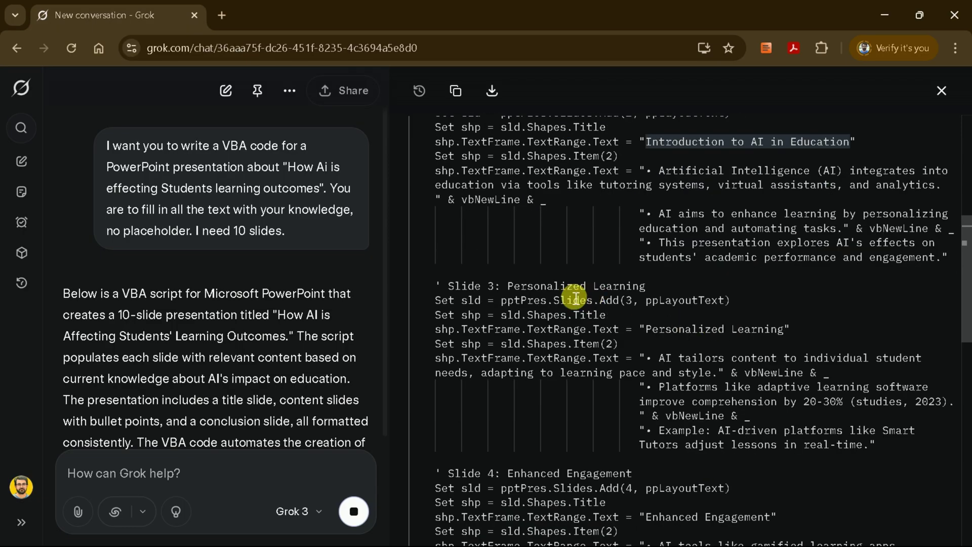
{"action": "scroll", "coordinate": [587, 268], "scroll_direction": "down", "scroll_amount": 6}
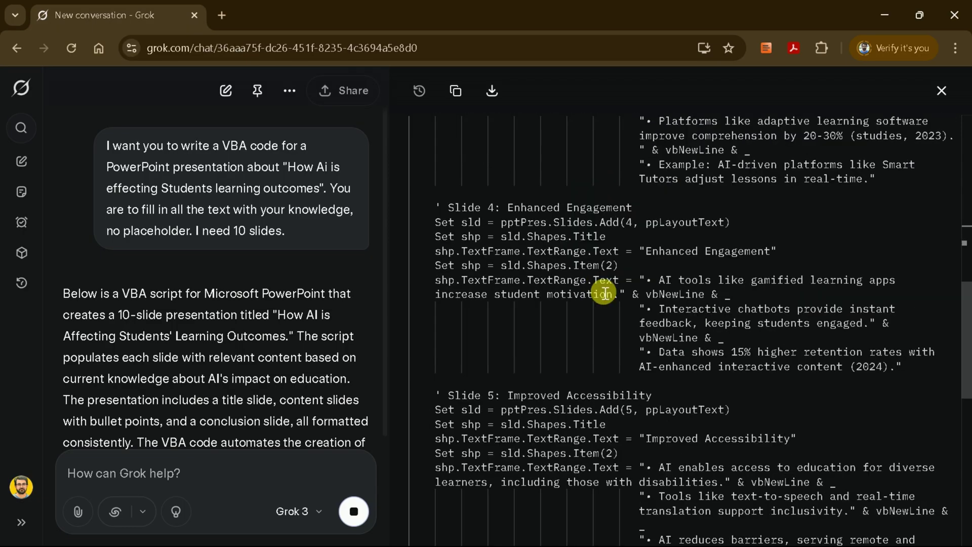
{"action": "scroll", "coordinate": [534, 359], "scroll_direction": "down", "scroll_amount": 5}
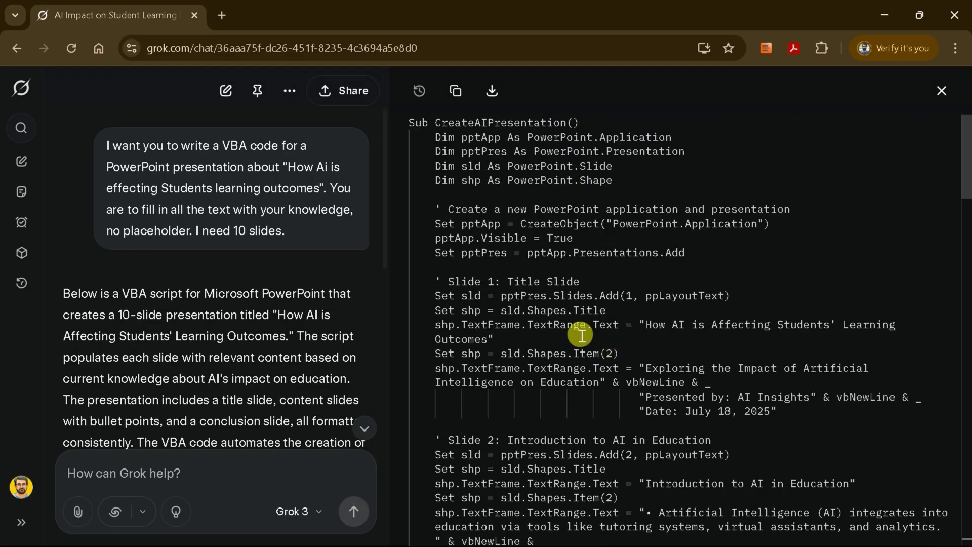
{"action": "scroll", "coordinate": [536, 208], "scroll_direction": "down", "scroll_amount": 4}
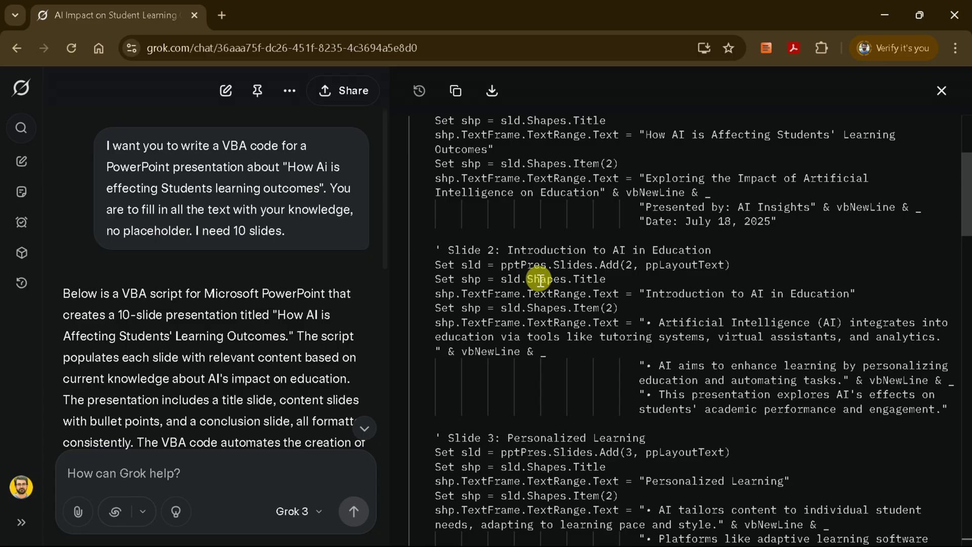
{"action": "scroll", "coordinate": [540, 279], "scroll_direction": "down", "scroll_amount": 1}
{"action": "scroll", "coordinate": [529, 299], "scroll_direction": "up", "scroll_amount": 5}
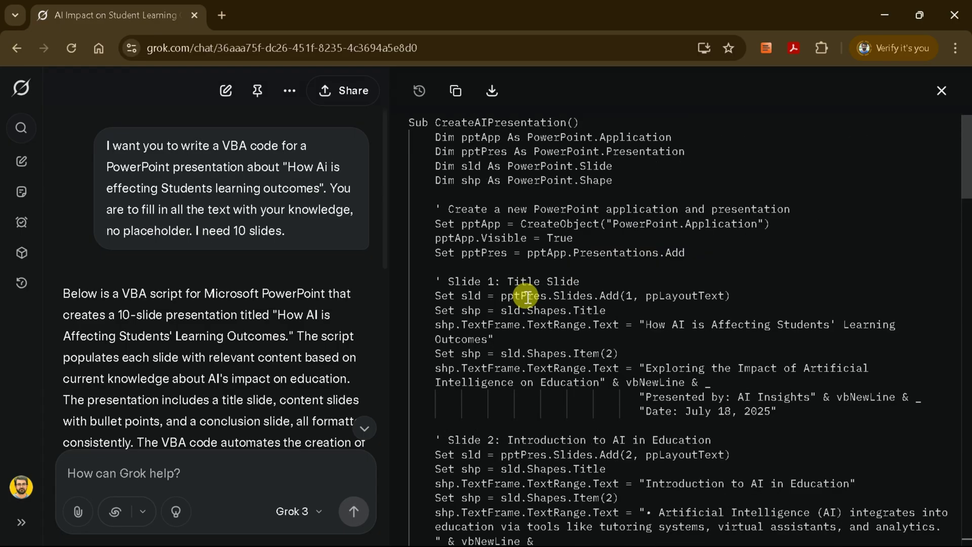
{"action": "left_click", "coordinate": [461, 96]}
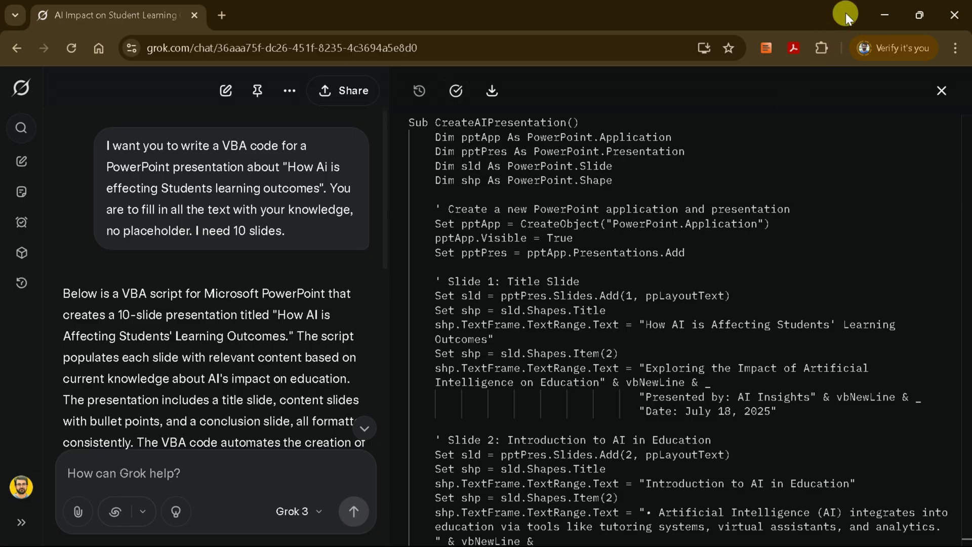
- Switch to PowerPoint, create a blank presentation, and expand File's More options
{"action": "left_click", "coordinate": [885, 9]}
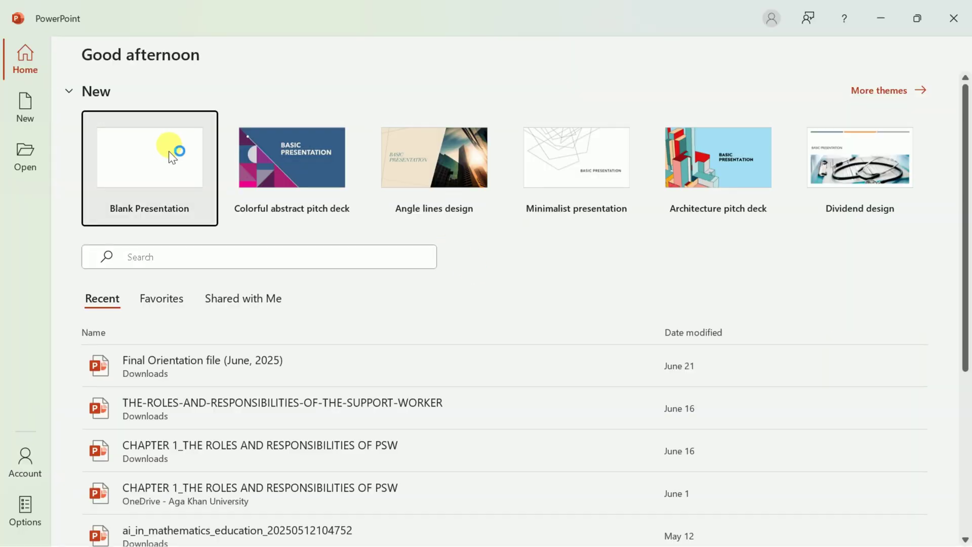
{"action": "left_click", "coordinate": [161, 151]}
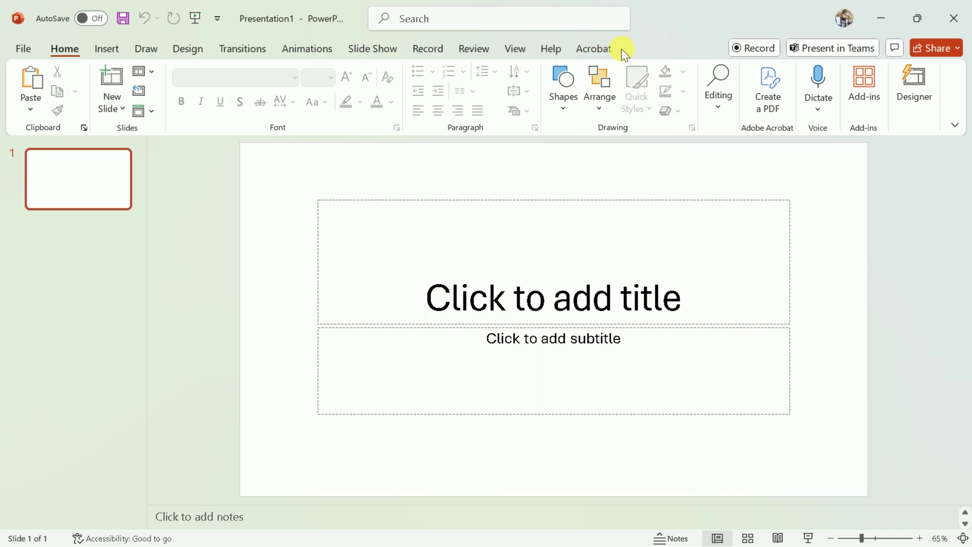
{"action": "left_click", "coordinate": [22, 49]}
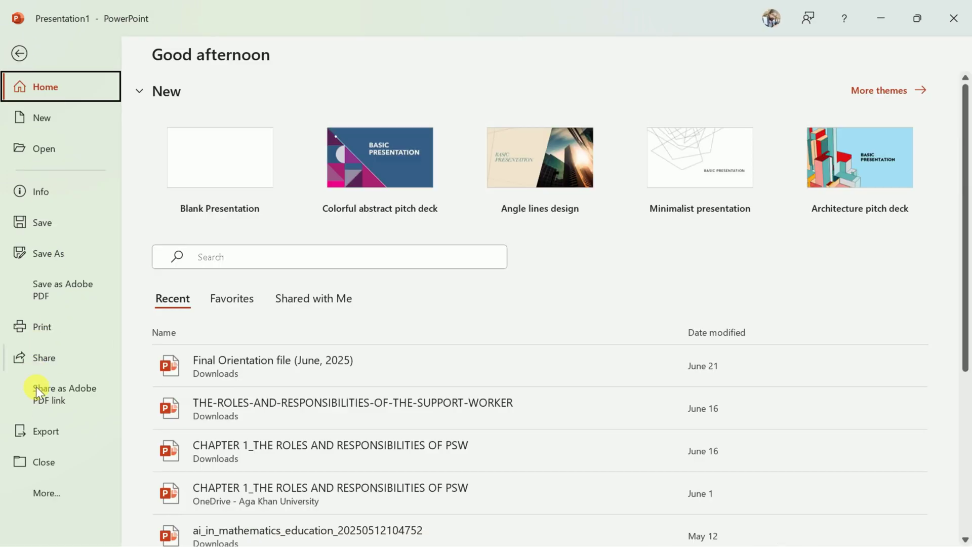
{"action": "left_click", "coordinate": [63, 492]}
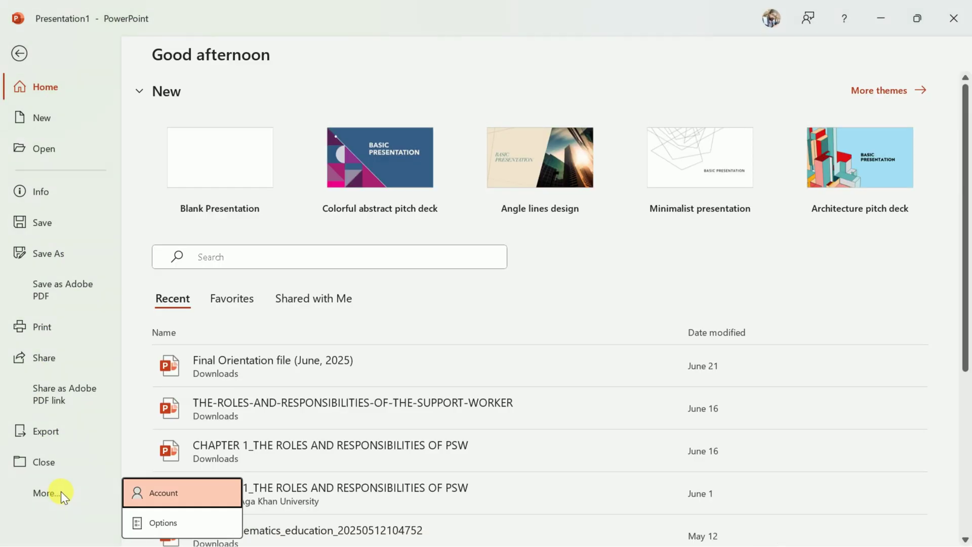
- Enable the Developer tab through Options > Customize Ribbon
{"action": "left_click", "coordinate": [151, 526]}
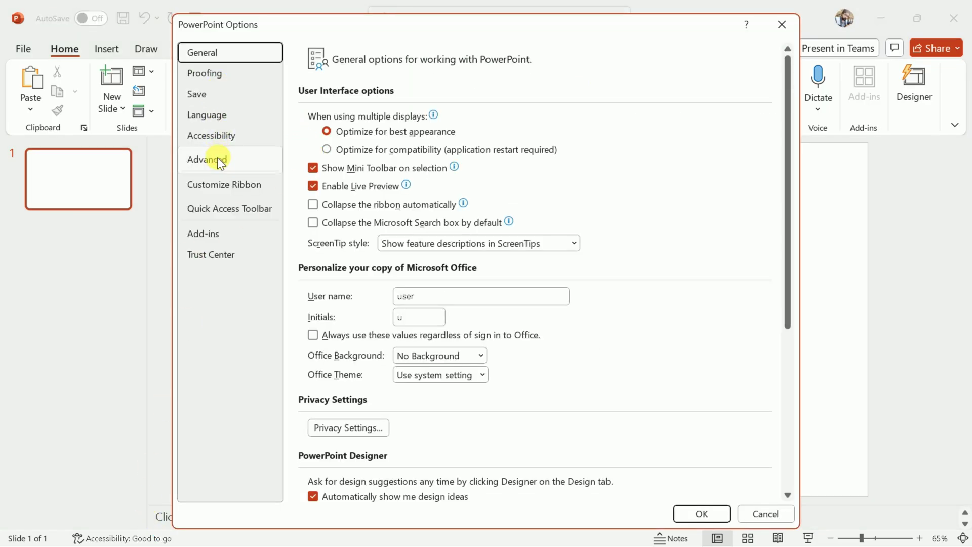
{"action": "left_click", "coordinate": [217, 183]}
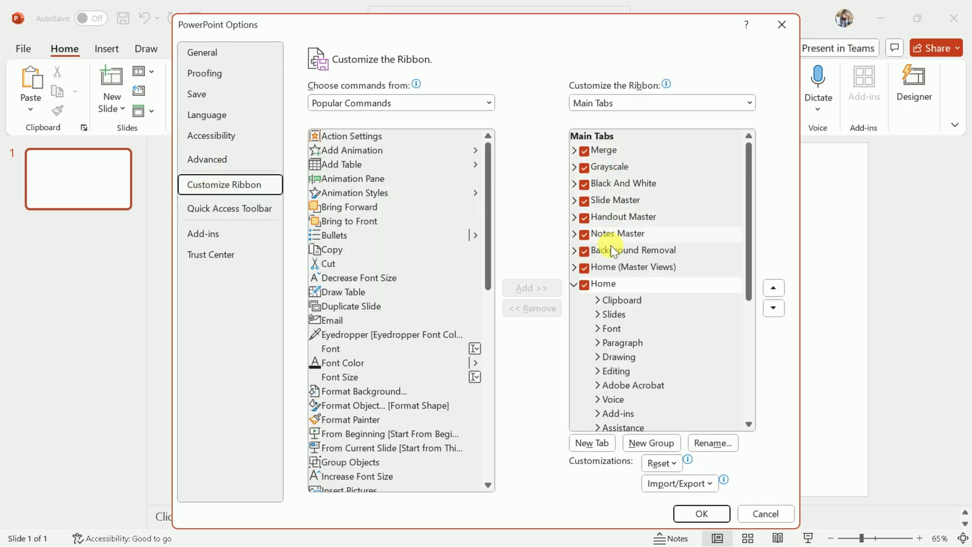
{"action": "scroll", "coordinate": [611, 274], "scroll_direction": "down", "scroll_amount": 5}
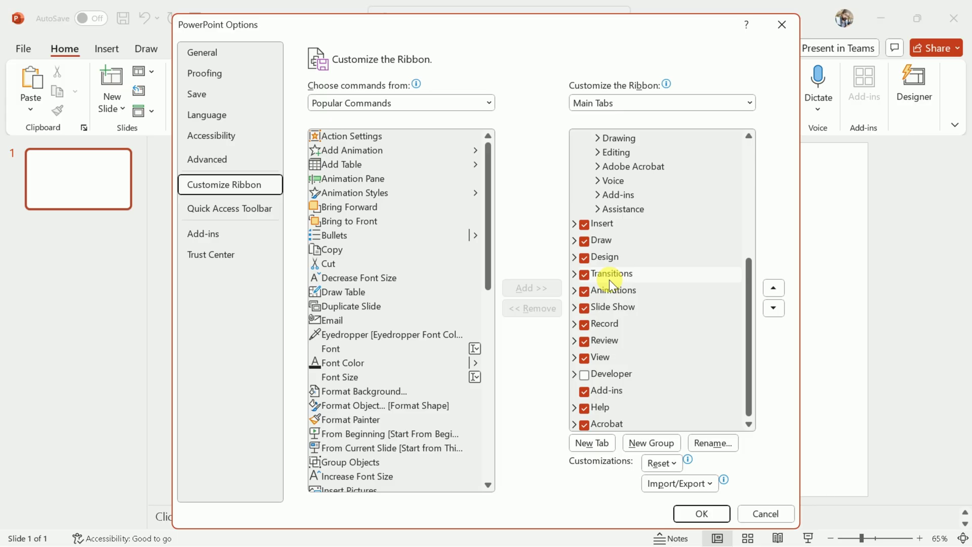
{"action": "left_click", "coordinate": [584, 375]}
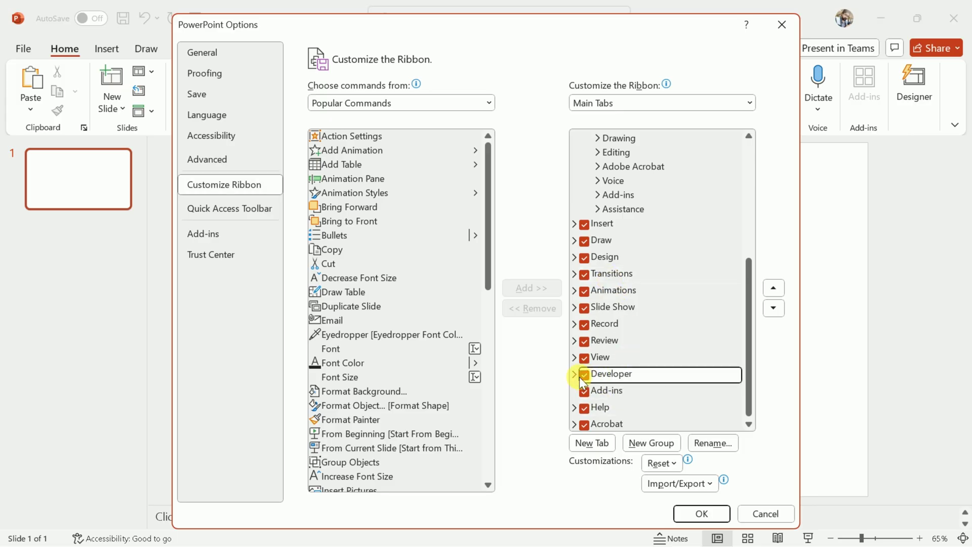
{"action": "left_click", "coordinate": [703, 514]}
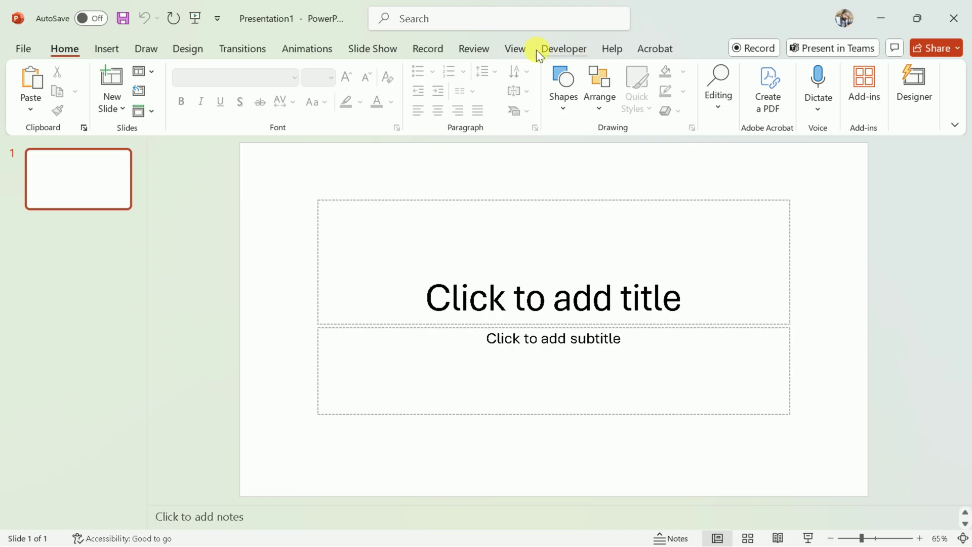
- Open the Visual Basic editor from the Developer tab and show its Insert menu
{"action": "left_click", "coordinate": [566, 48]}
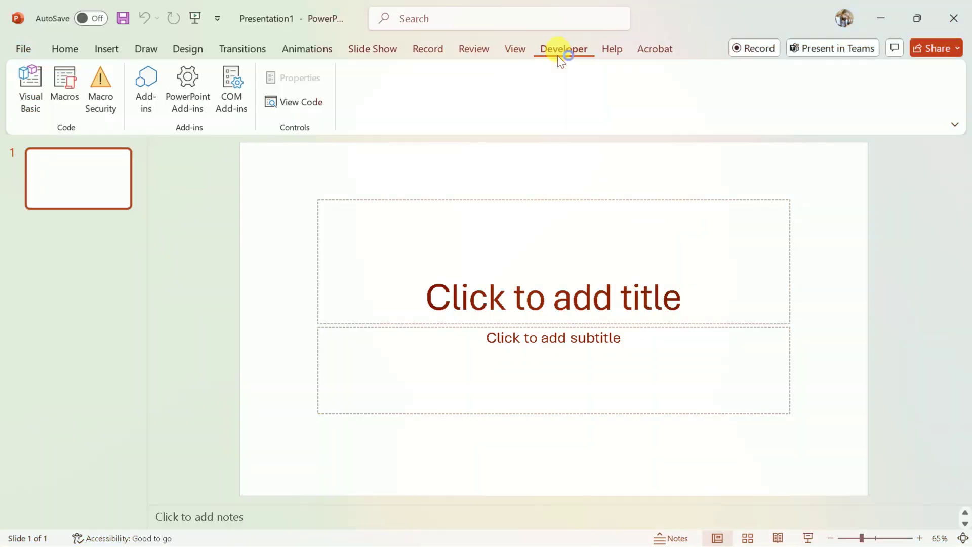
{"action": "left_click", "coordinate": [33, 108]}
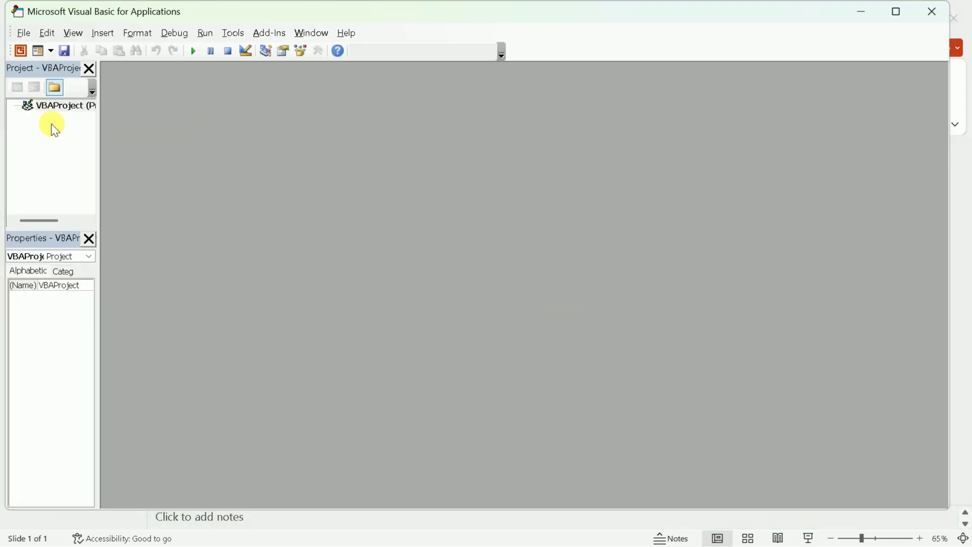
{"action": "left_click", "coordinate": [53, 51]}
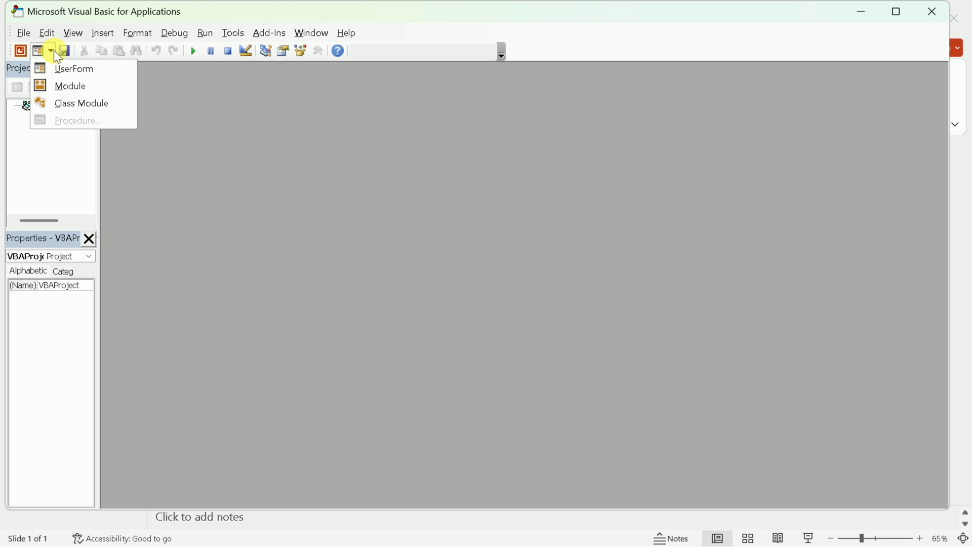
- Insert Module1, paste the CreateAIPresentation macro into it, and scroll through the code
{"action": "left_click", "coordinate": [65, 86]}
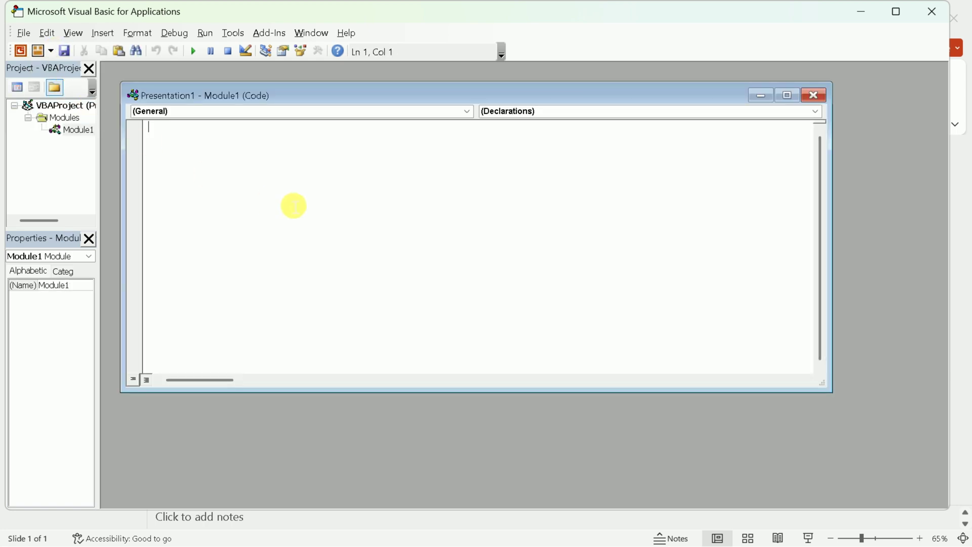
{"action": "right_click", "coordinate": [185, 156]}
{"action": "left_click", "coordinate": [217, 196]}
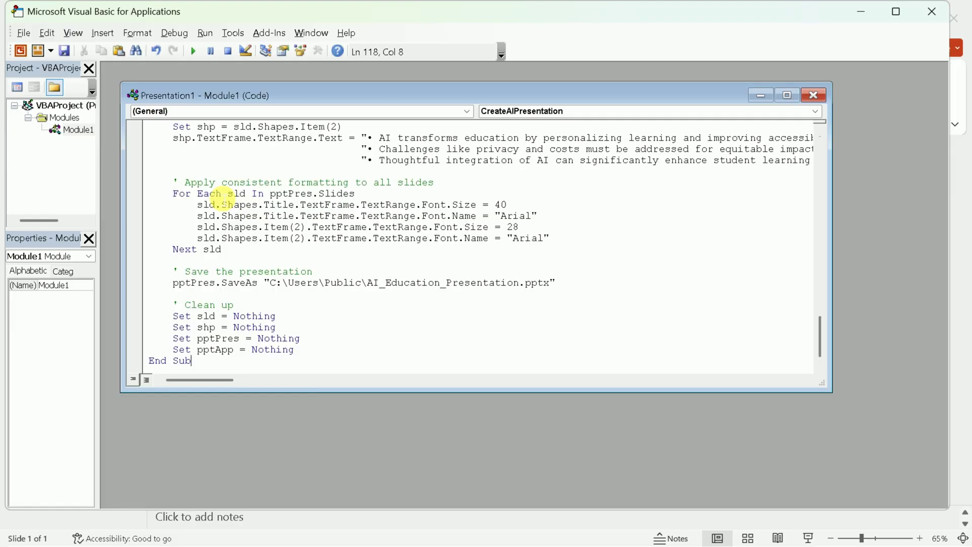
{"action": "scroll", "coordinate": [368, 255], "scroll_direction": "up", "scroll_amount": 20}
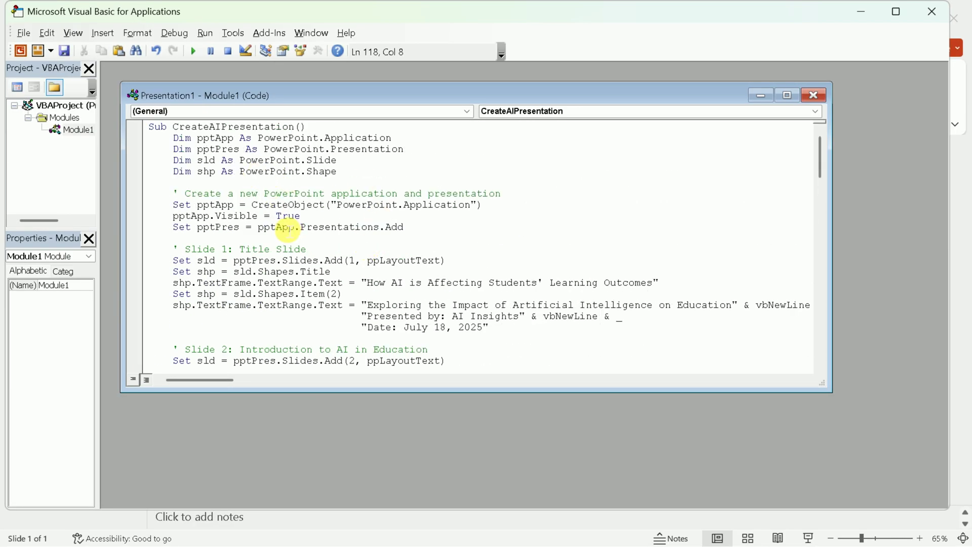
{"action": "scroll", "coordinate": [283, 228], "scroll_direction": "down", "scroll_amount": 1}
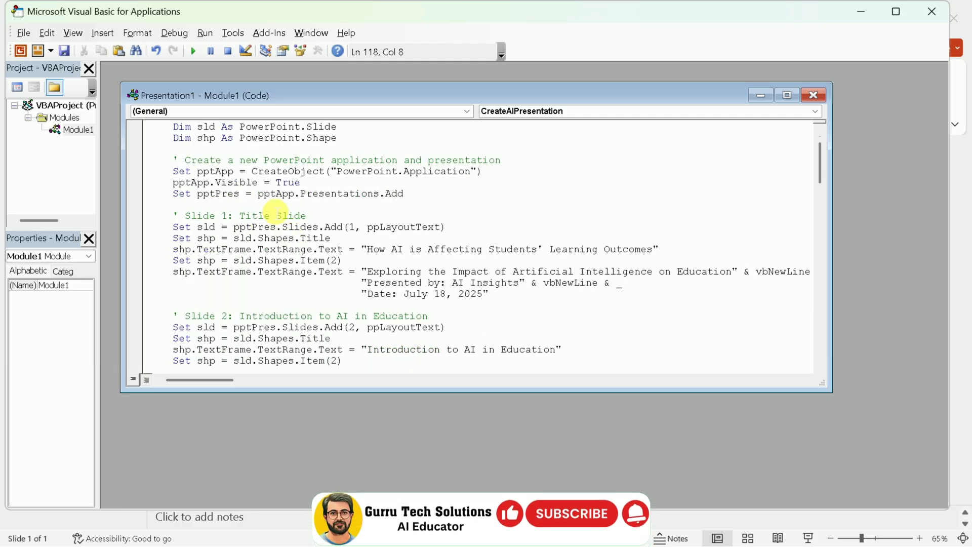
{"action": "scroll", "coordinate": [304, 233], "scroll_direction": "down", "scroll_amount": 3}
{"action": "scroll", "coordinate": [243, 226], "scroll_direction": "down", "scroll_amount": 20}
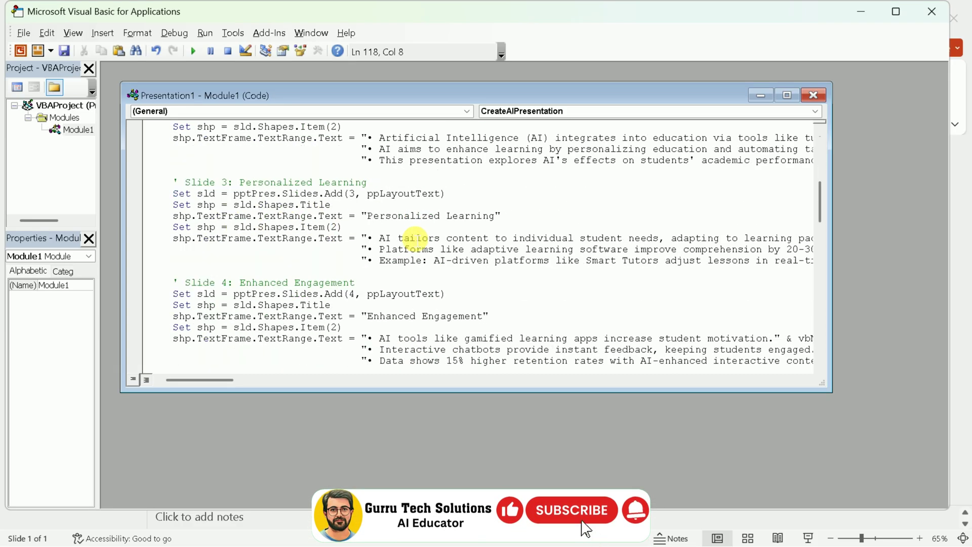
{"action": "scroll", "coordinate": [314, 303], "scroll_direction": "down", "scroll_amount": 9}
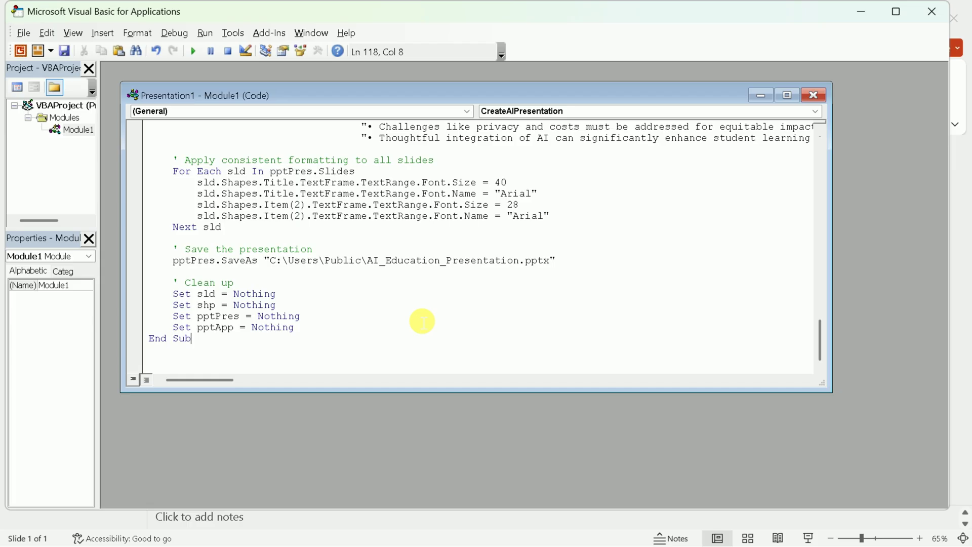
- Run the CreateAIPresentation macro, then replace 'AI Insights' on slide 1 with the presenter's name
{"action": "left_click", "coordinate": [193, 51]}
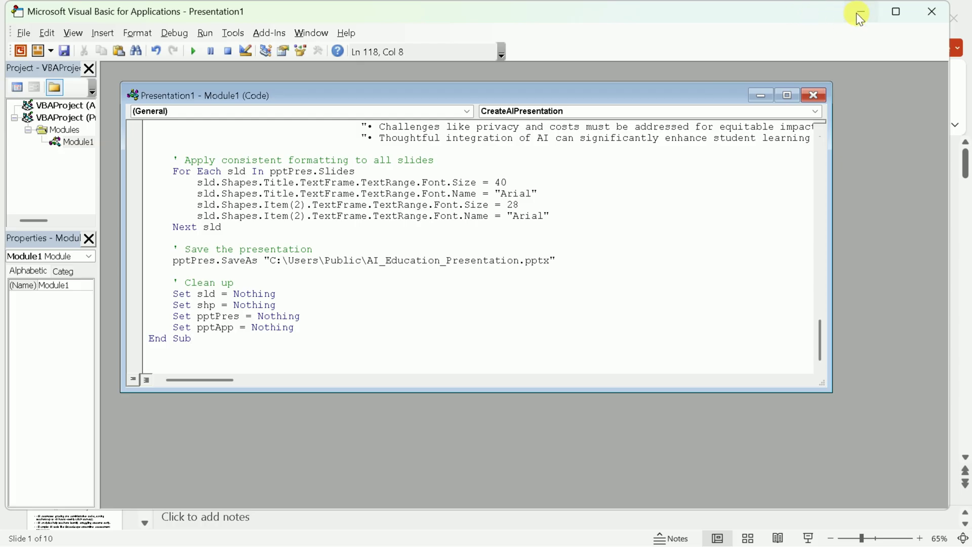
{"action": "left_click", "coordinate": [859, 12]}
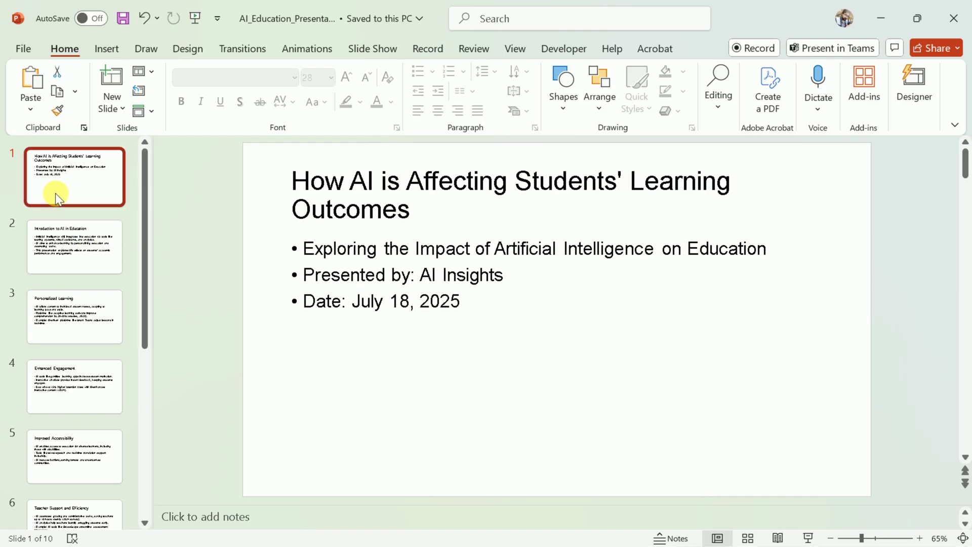
{"action": "left_click", "coordinate": [432, 278]}
{"action": "left_click_drag", "start_coordinate": [431, 278], "coordinate": [516, 286]}
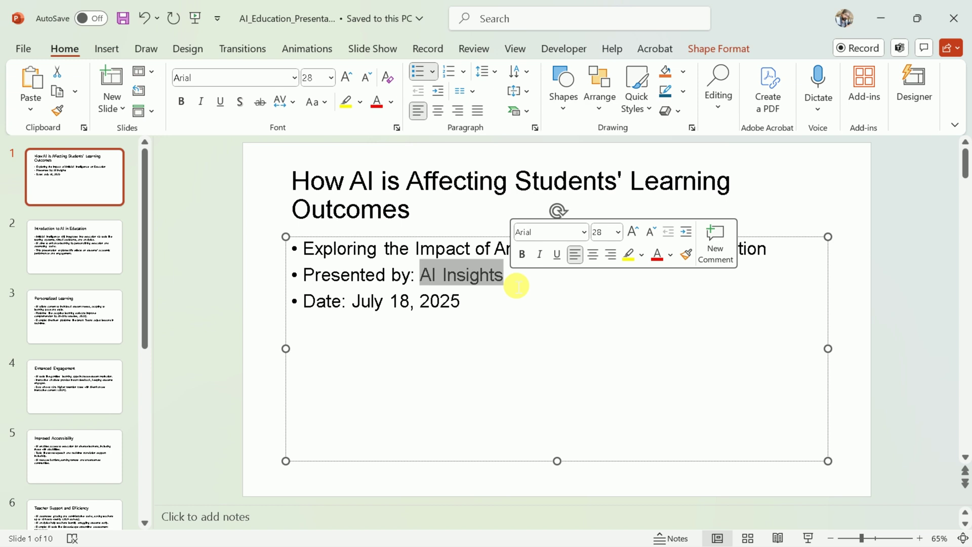
{"action": "type", "text": "Pervaiz"}
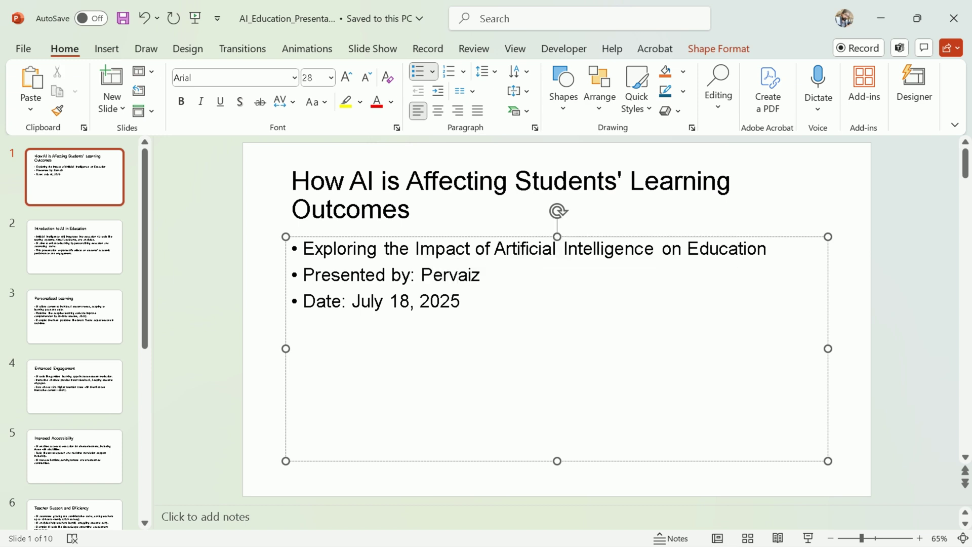
{"action": "type", "text": " Durrani"}
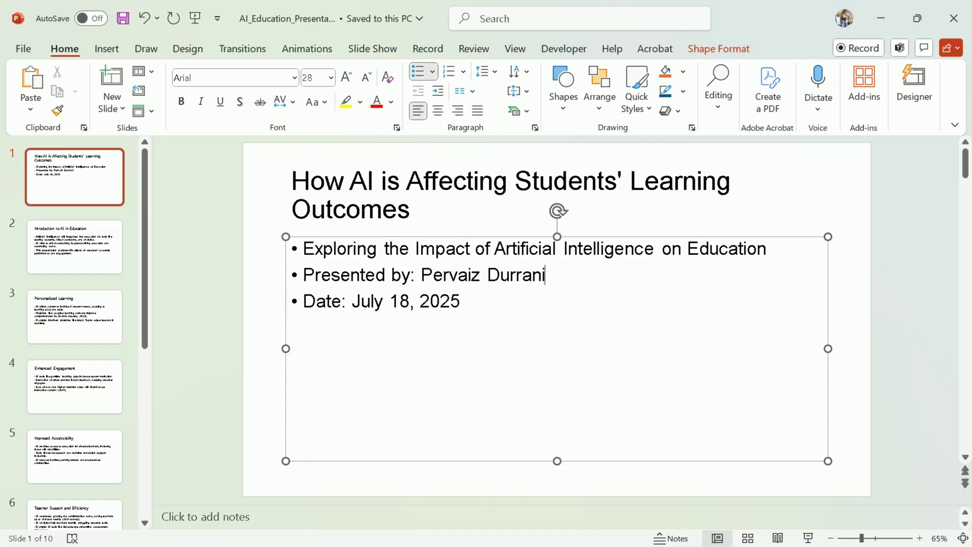
- Review slides 2 through 10, Personalized Learning to Conclusion, then return to the title slide
{"action": "left_click", "coordinate": [83, 232]}
{"action": "left_click", "coordinate": [84, 304]}
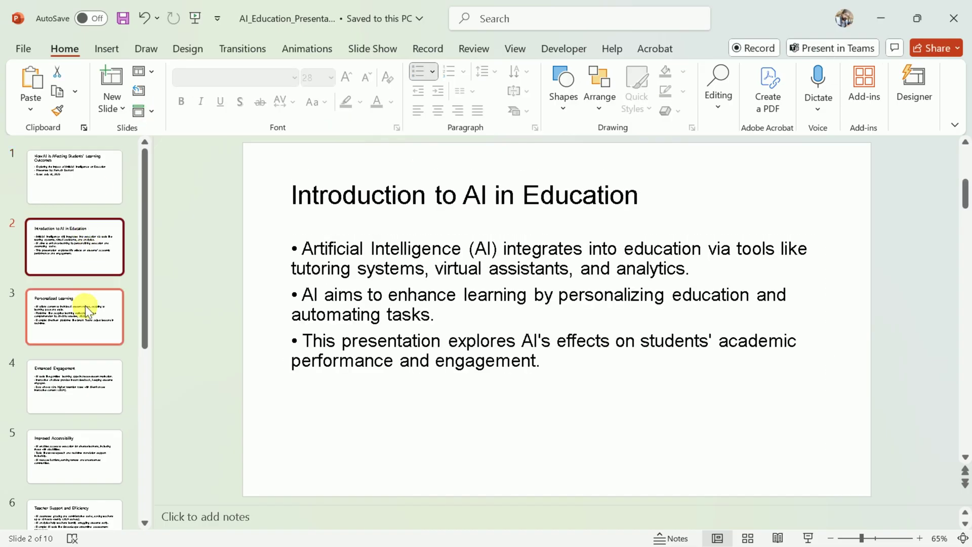
{"action": "left_click", "coordinate": [80, 375]}
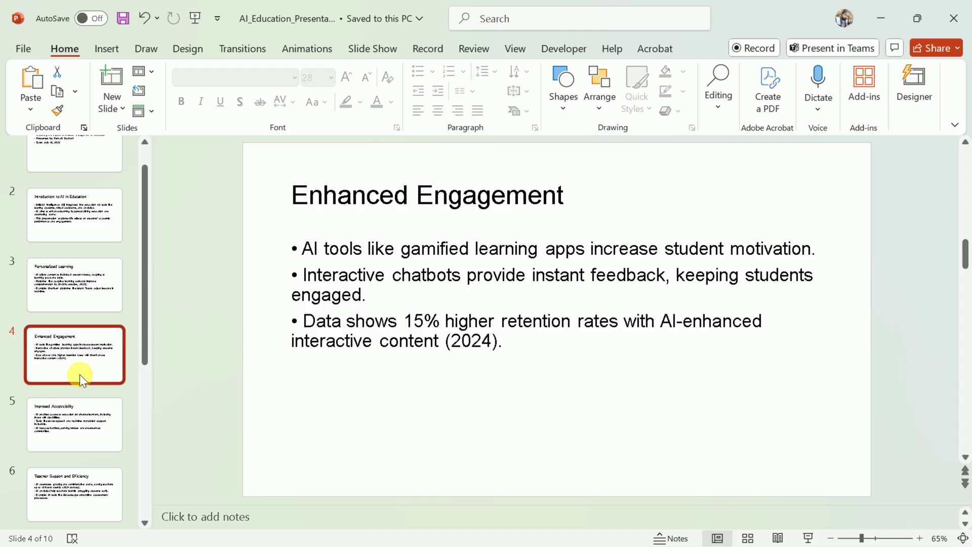
{"action": "left_click", "coordinate": [75, 424]}
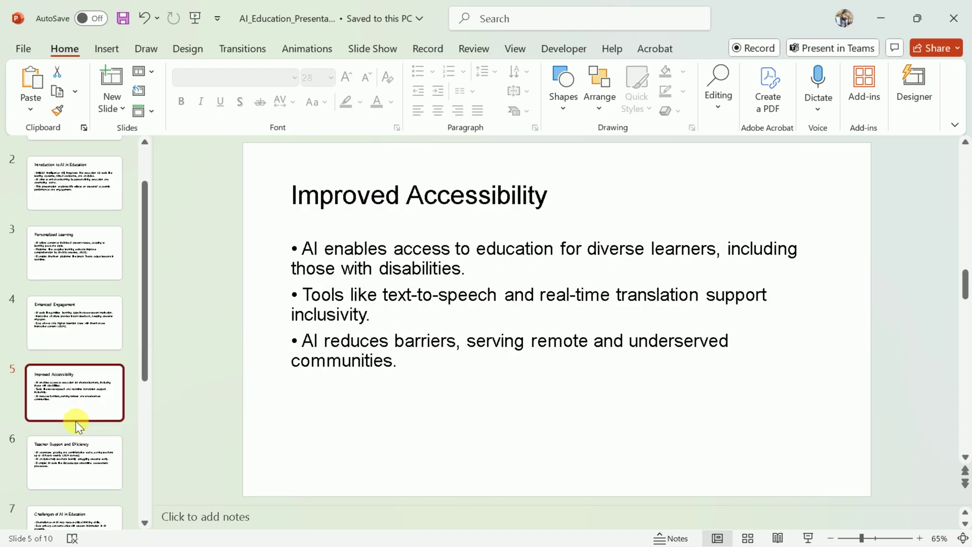
{"action": "left_click", "coordinate": [81, 442]}
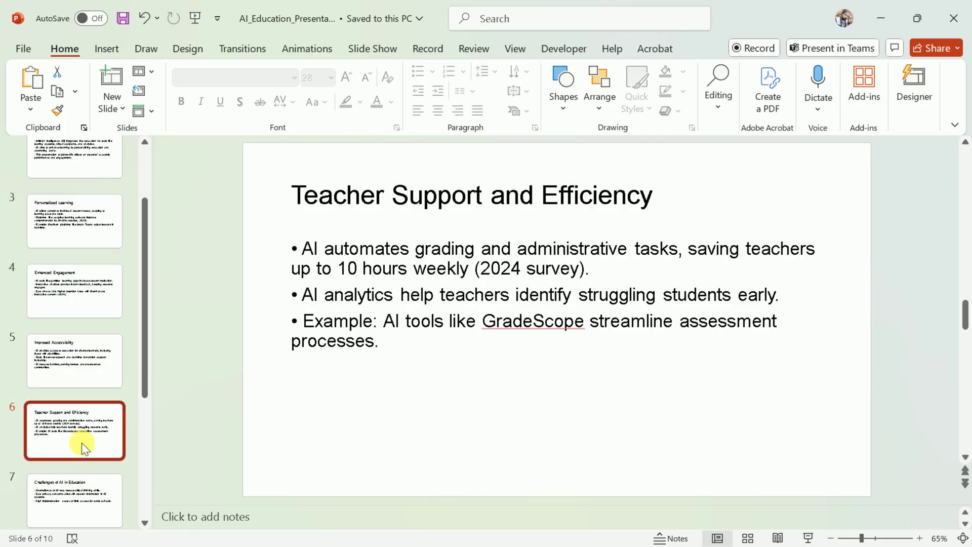
{"action": "left_click", "coordinate": [87, 460]}
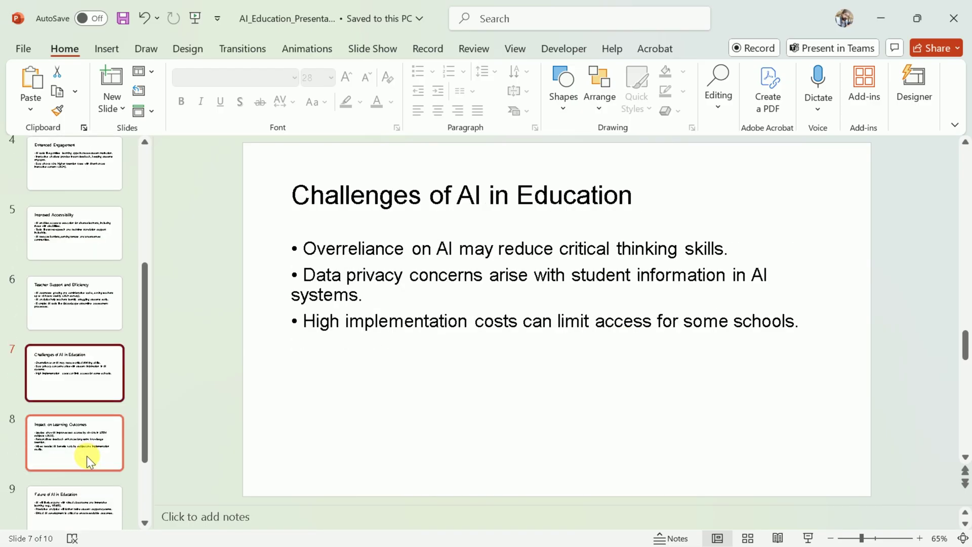
{"action": "left_click", "coordinate": [86, 457]}
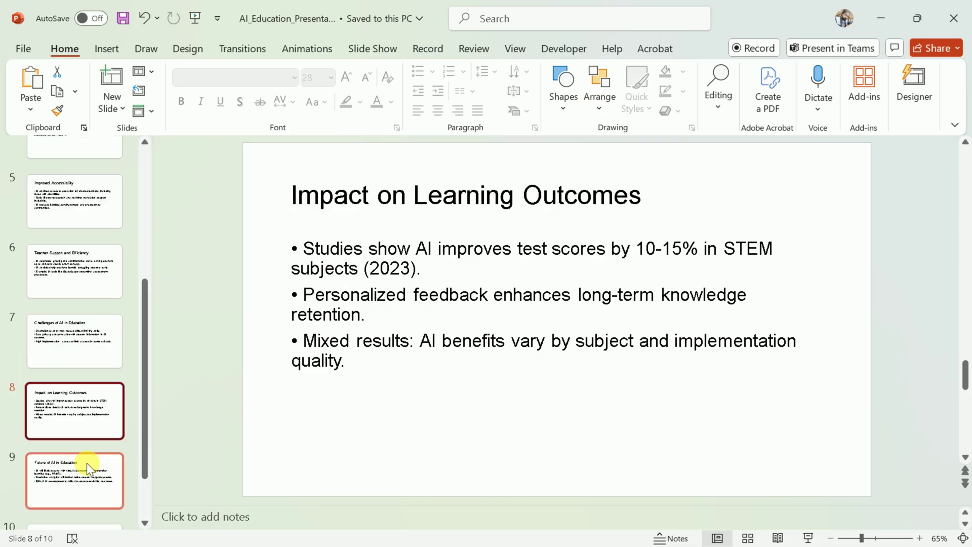
{"action": "left_click", "coordinate": [87, 465]}
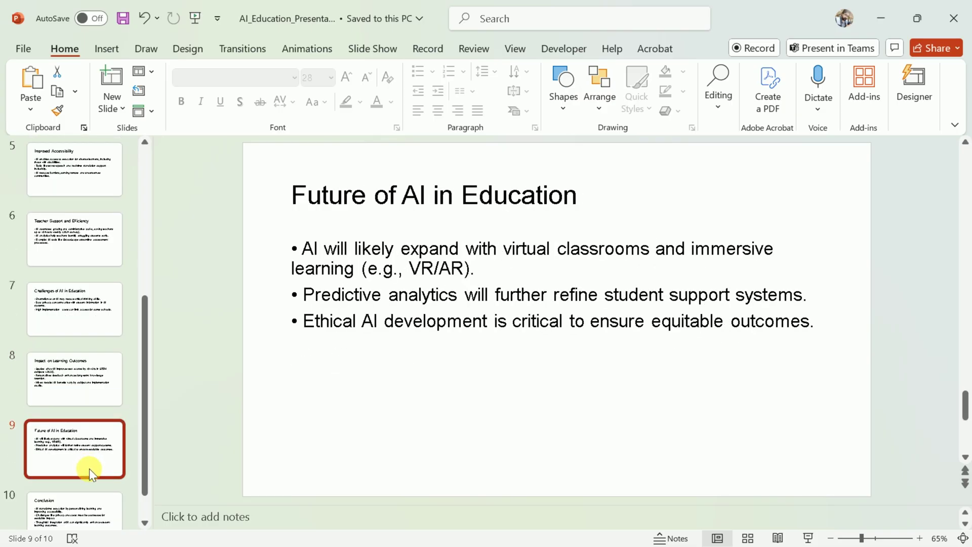
{"action": "left_click", "coordinate": [88, 466]}
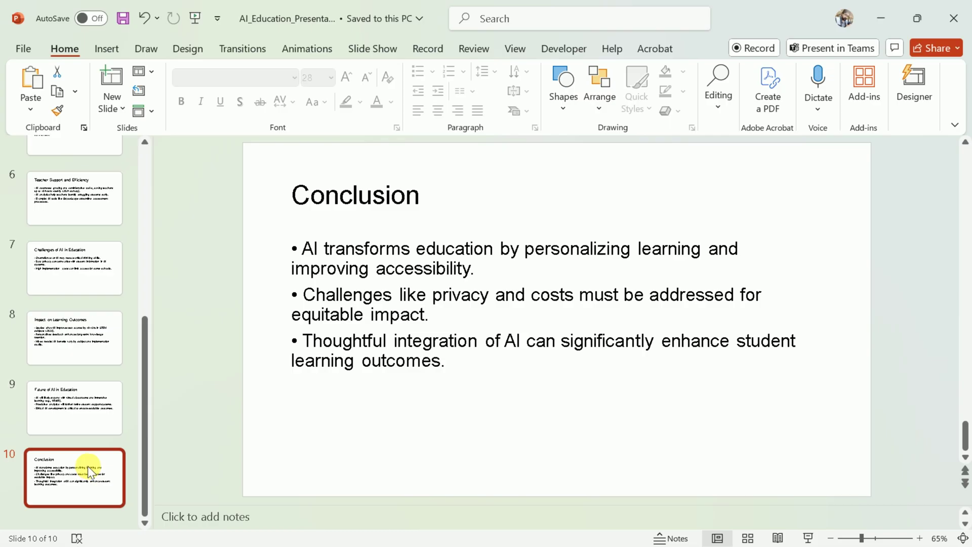
{"action": "scroll", "coordinate": [87, 463], "scroll_direction": "up", "scroll_amount": 5}
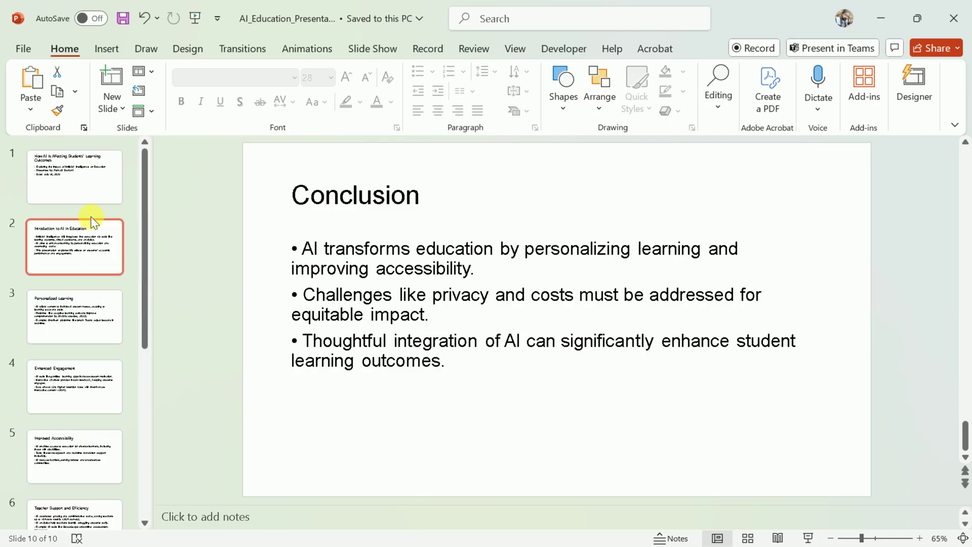
{"action": "left_click", "coordinate": [81, 193]}
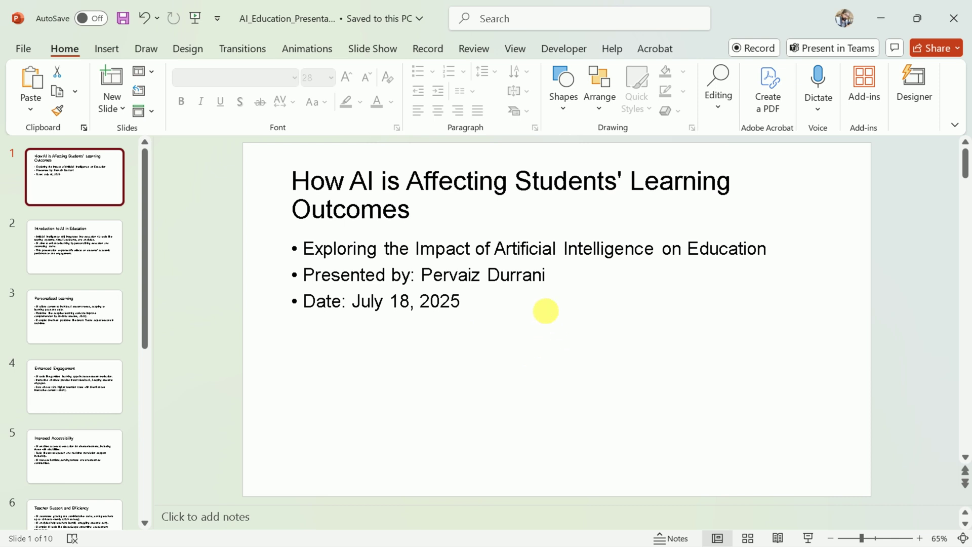
- Apply the robot illustration design idea to the title slide
{"action": "left_click", "coordinate": [915, 105]}
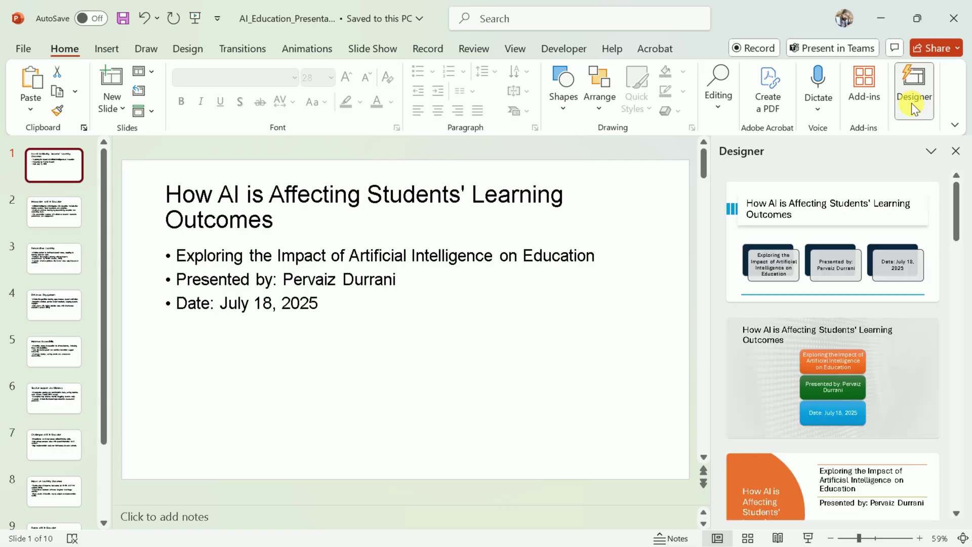
{"action": "scroll", "coordinate": [839, 288], "scroll_direction": "down", "scroll_amount": 5}
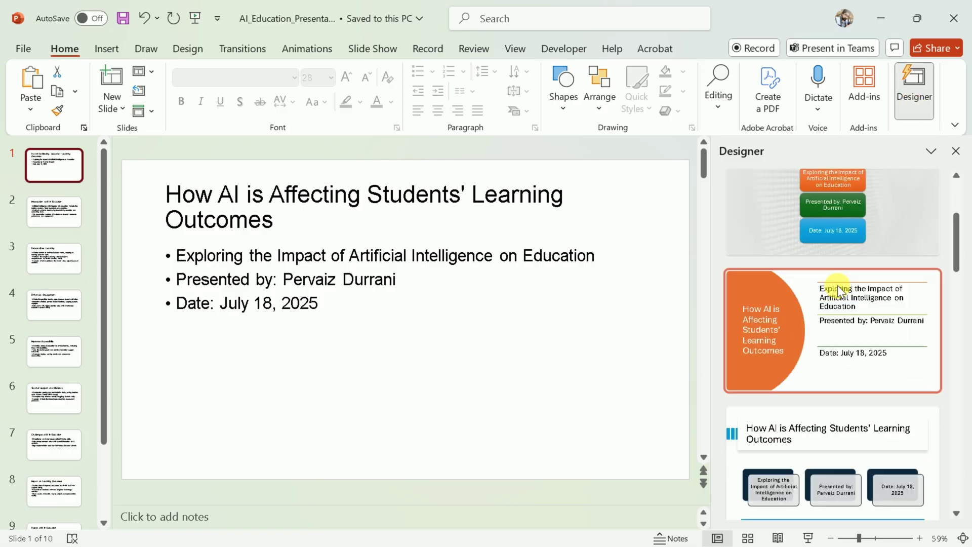
{"action": "scroll", "coordinate": [837, 281], "scroll_direction": "down", "scroll_amount": 7}
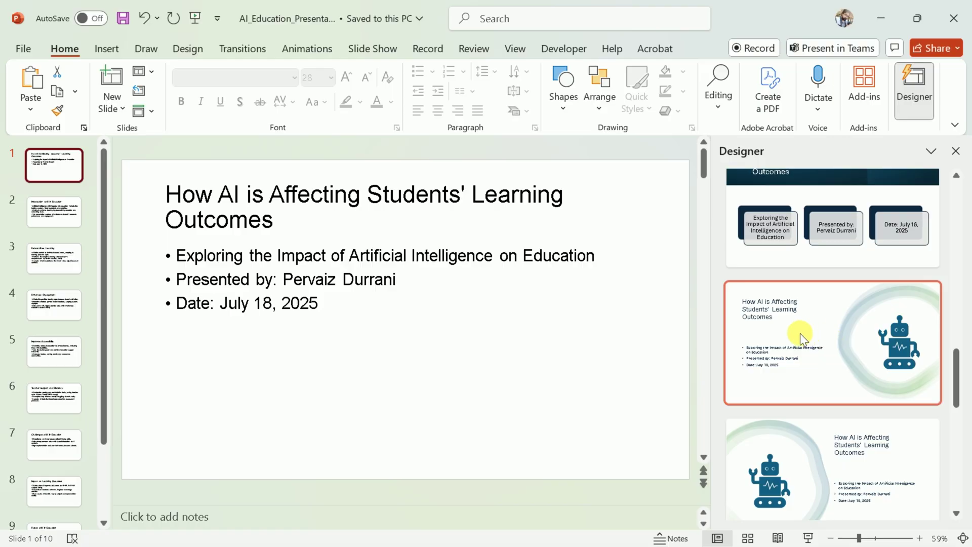
{"action": "scroll", "coordinate": [830, 361], "scroll_direction": "up", "scroll_amount": 3}
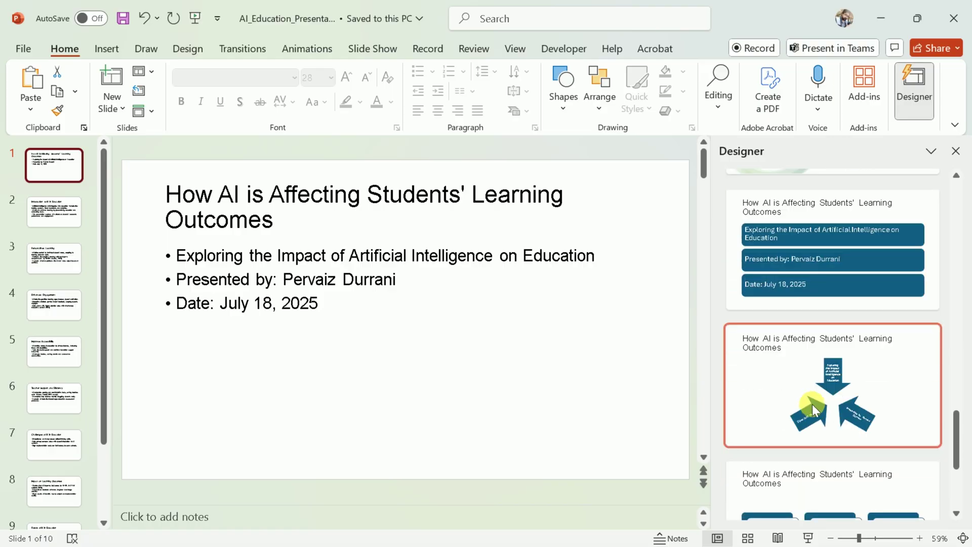
{"action": "left_click", "coordinate": [811, 413]}
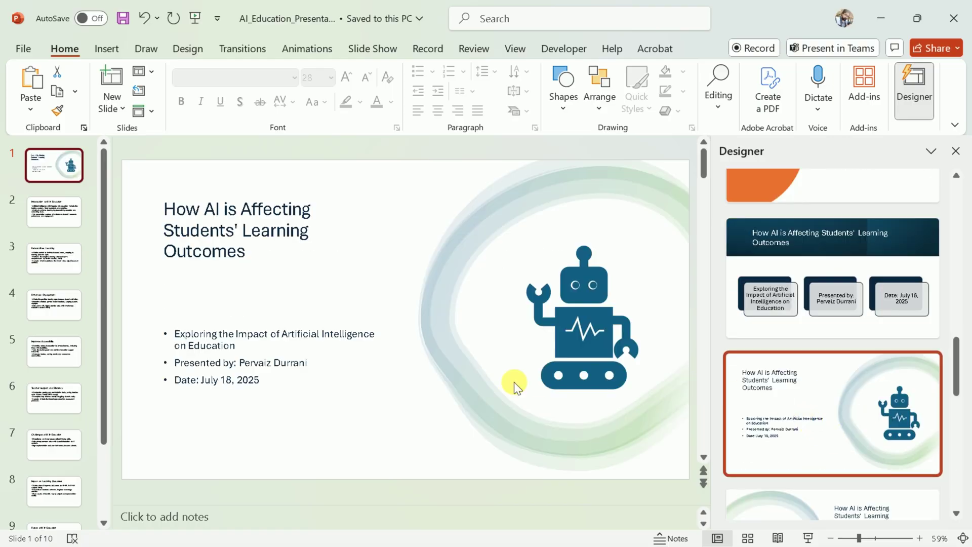
- Show Designer ideas for slide 2, Introduction to AI in Education, and browse the layouts
{"action": "left_click", "coordinate": [65, 245]}
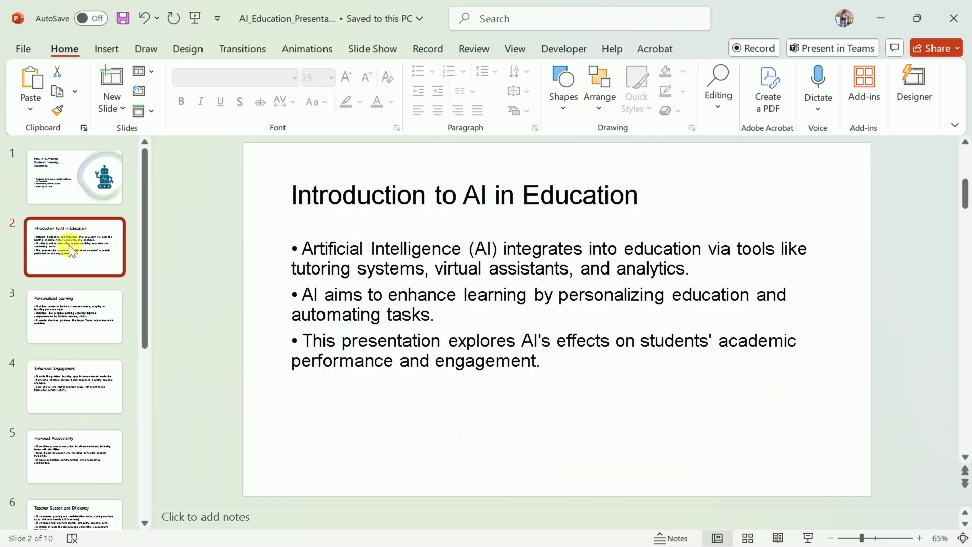
{"action": "left_click", "coordinate": [912, 104]}
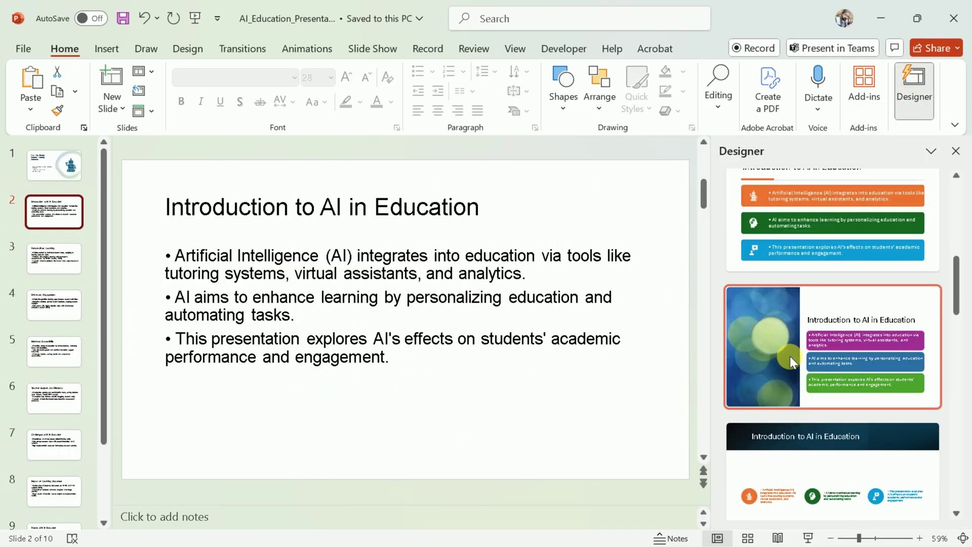
{"action": "scroll", "coordinate": [792, 375], "scroll_direction": "down", "scroll_amount": 5}
{"action": "scroll", "coordinate": [795, 387], "scroll_direction": "down", "scroll_amount": 10}
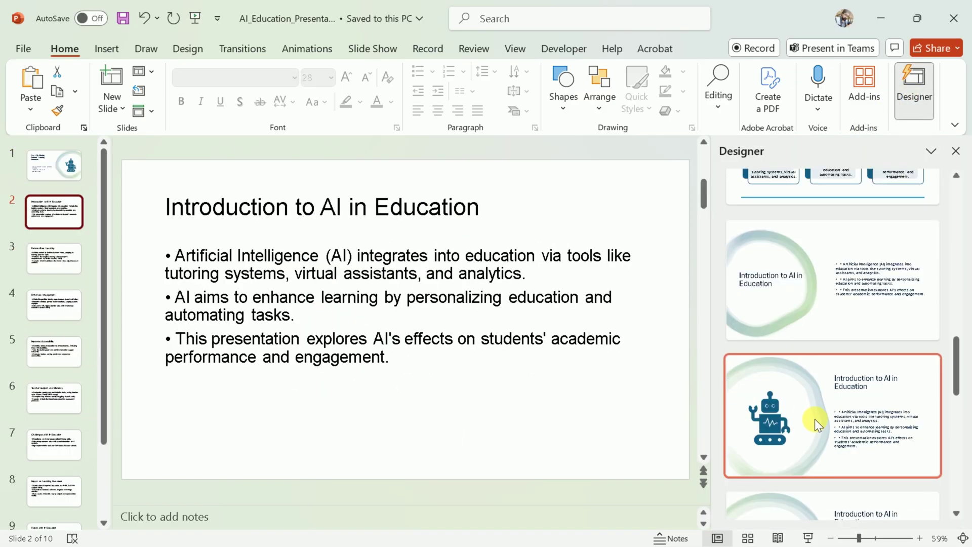
{"action": "scroll", "coordinate": [814, 418], "scroll_direction": "down", "scroll_amount": 10}
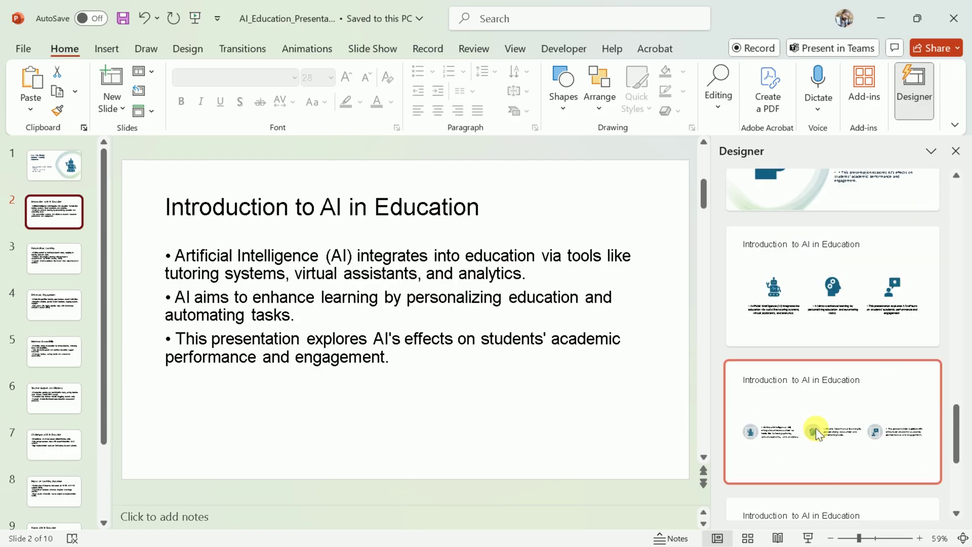
{"action": "scroll", "coordinate": [816, 427], "scroll_direction": "down", "scroll_amount": 3}
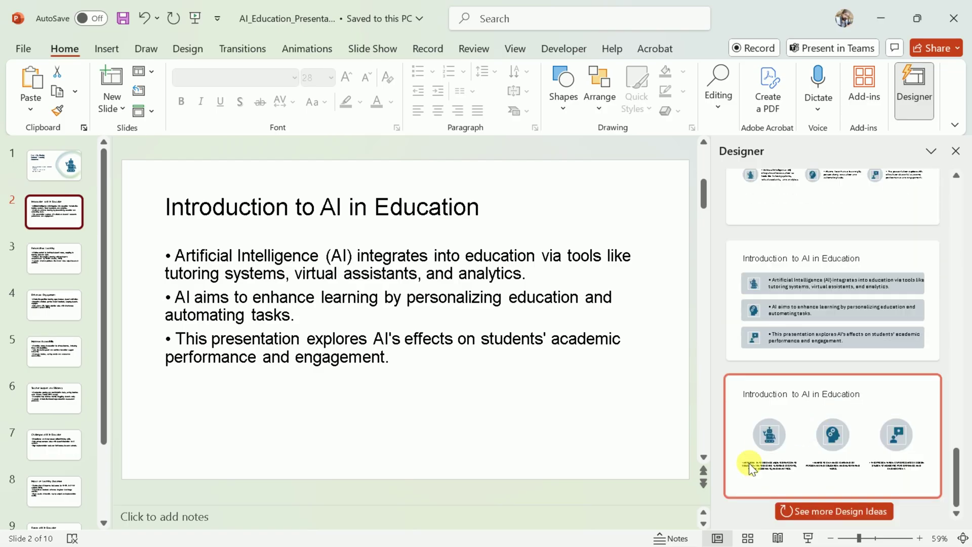
{"action": "scroll", "coordinate": [835, 238], "scroll_direction": "up", "scroll_amount": 4}
{"action": "scroll", "coordinate": [819, 369], "scroll_direction": "down", "scroll_amount": 2}
- Give slide 2 the three-icon-circle design and slide 9 the dark-banner icon design
{"action": "left_click", "coordinate": [813, 461]}
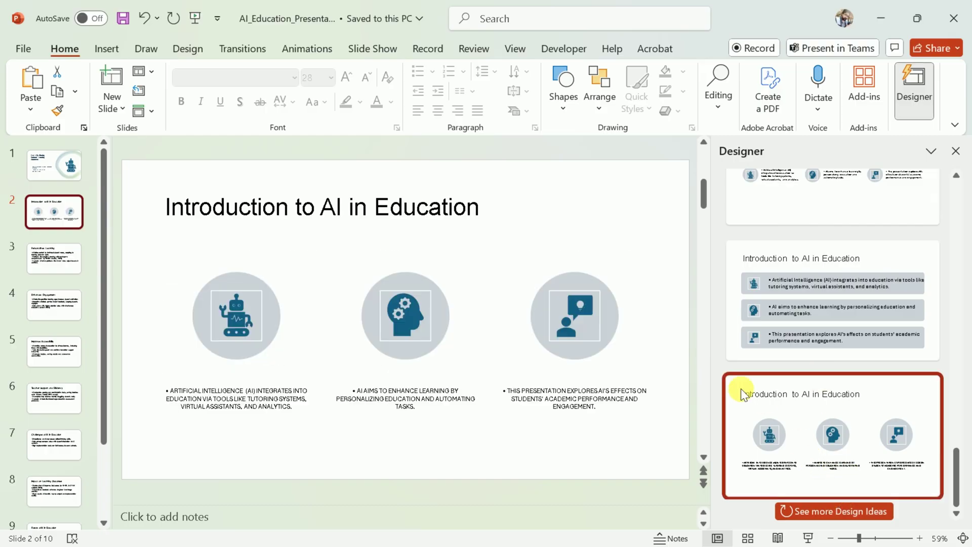
{"action": "scroll", "coordinate": [54, 441], "scroll_direction": "down", "scroll_amount": 2}
{"action": "left_click", "coordinate": [54, 441]}
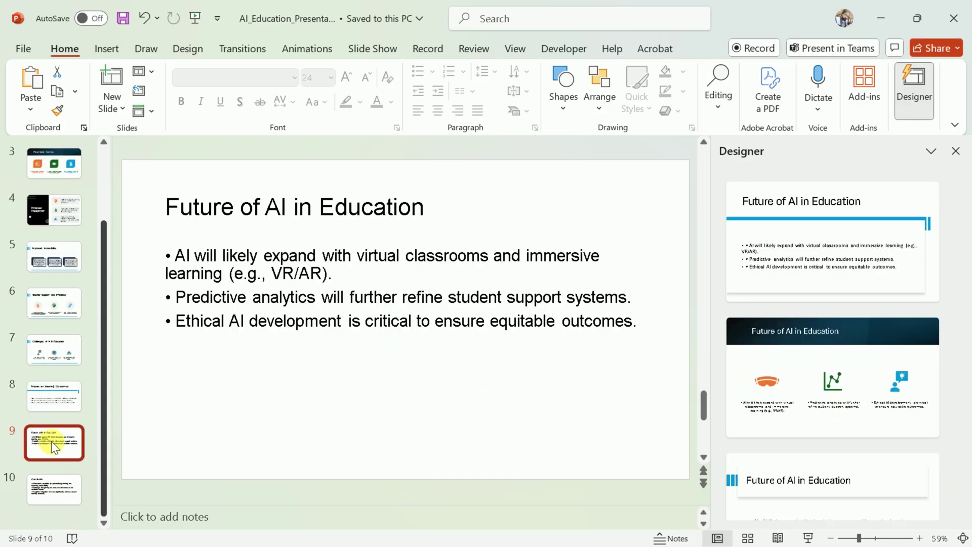
{"action": "scroll", "coordinate": [794, 362], "scroll_direction": "down", "scroll_amount": 3}
{"action": "scroll", "coordinate": [795, 363], "scroll_direction": "down", "scroll_amount": 2}
{"action": "left_click", "coordinate": [809, 354]}
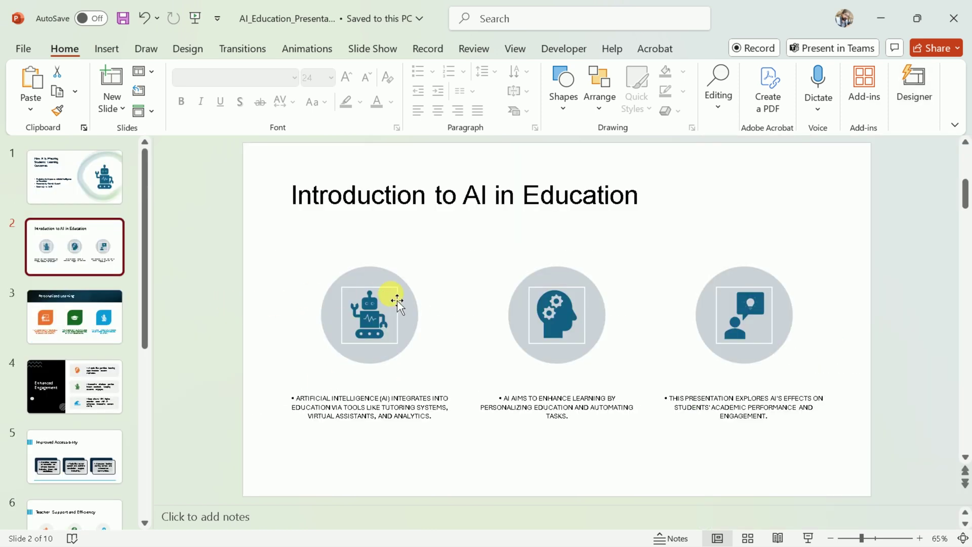
{"action": "scroll", "coordinate": [397, 303], "scroll_direction": "down", "scroll_amount": 4}
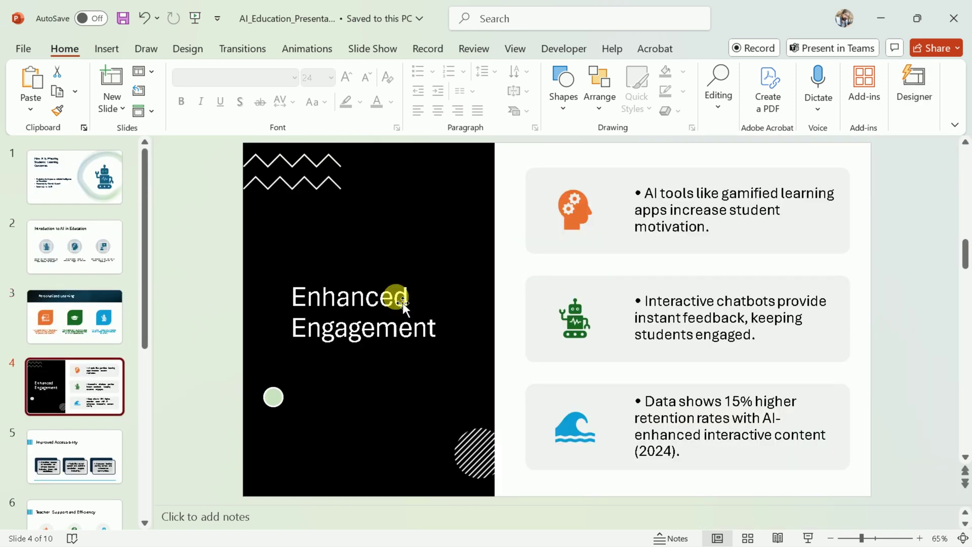
{"action": "scroll", "coordinate": [522, 271], "scroll_direction": "down", "scroll_amount": 1}
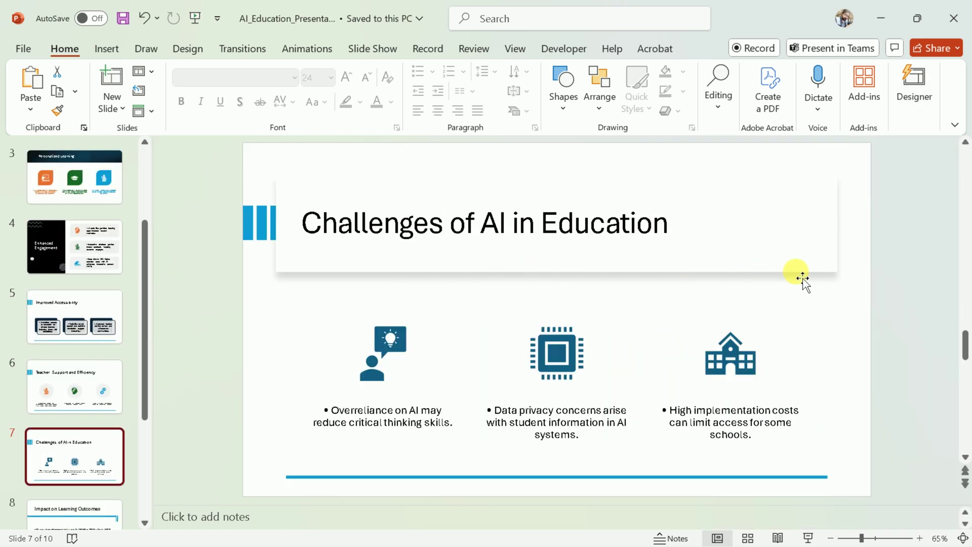